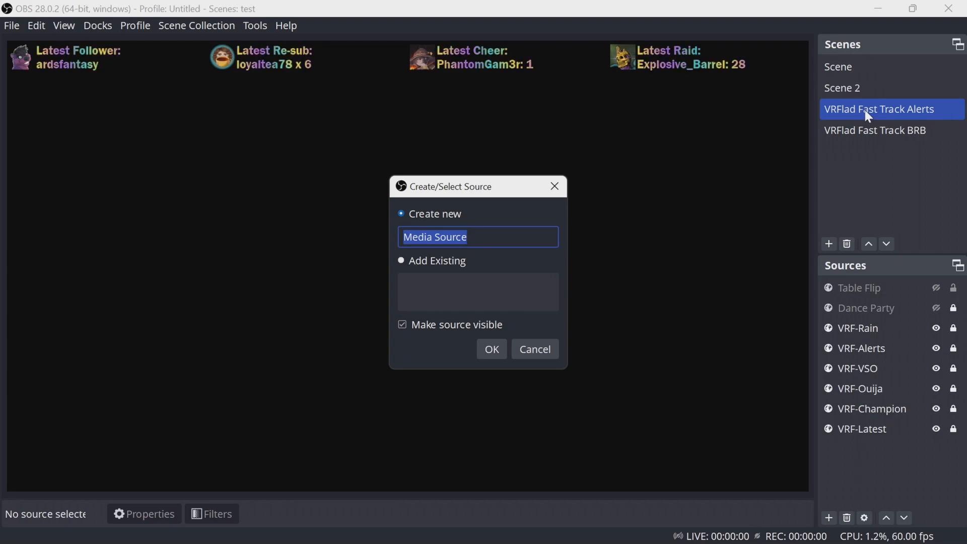
Create a new media source named Video Player and accept its default properties.
click(509, 236)
drag(469, 237, 379, 230)
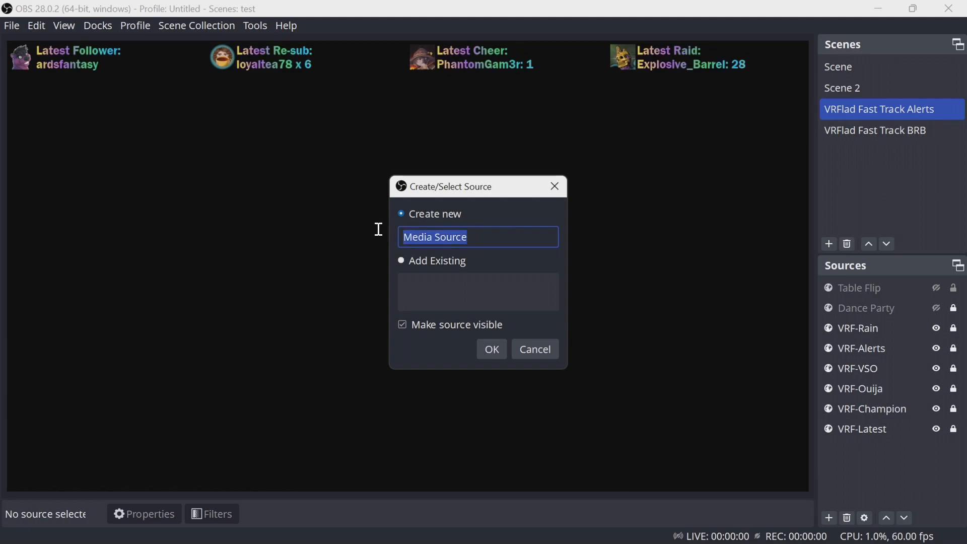
text(Video )
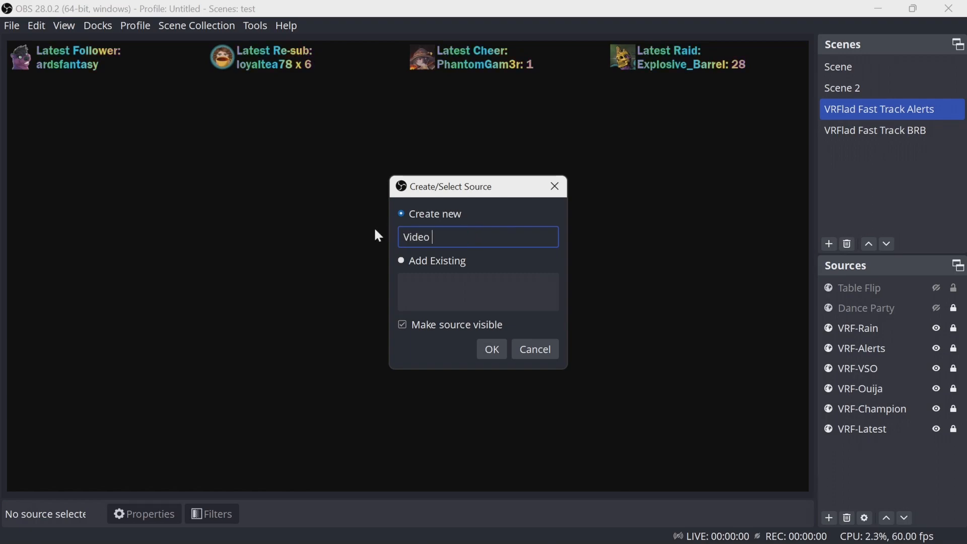
text(Player)
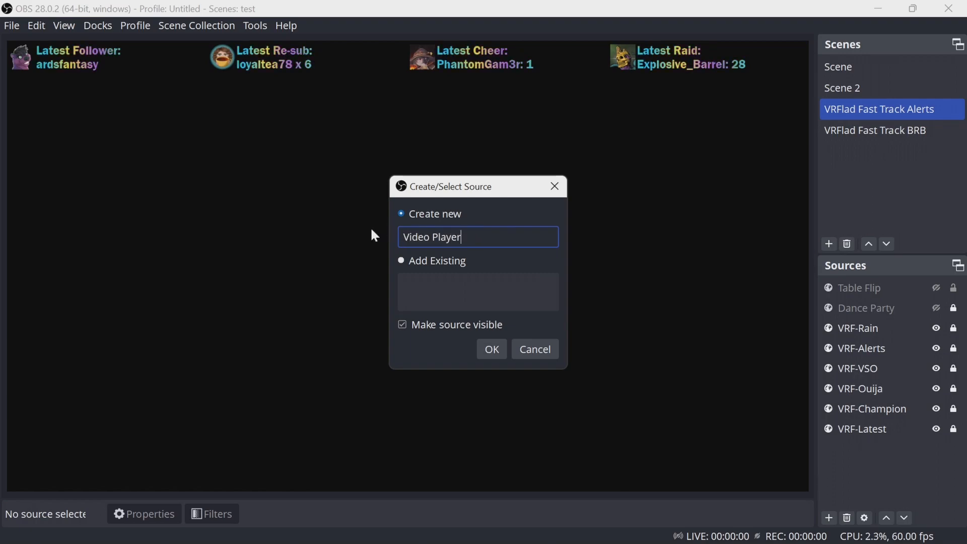
click(494, 349)
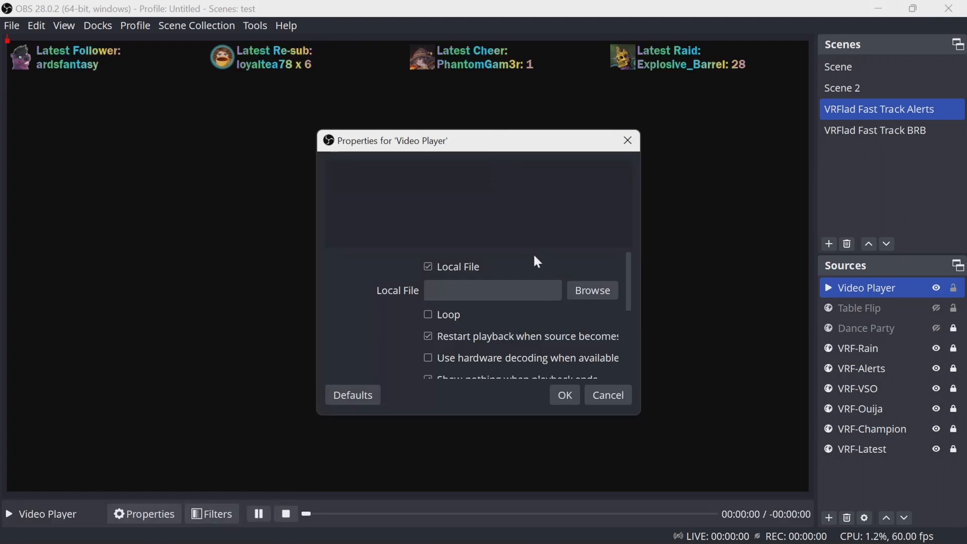
scroll(612, 272, down, 5)
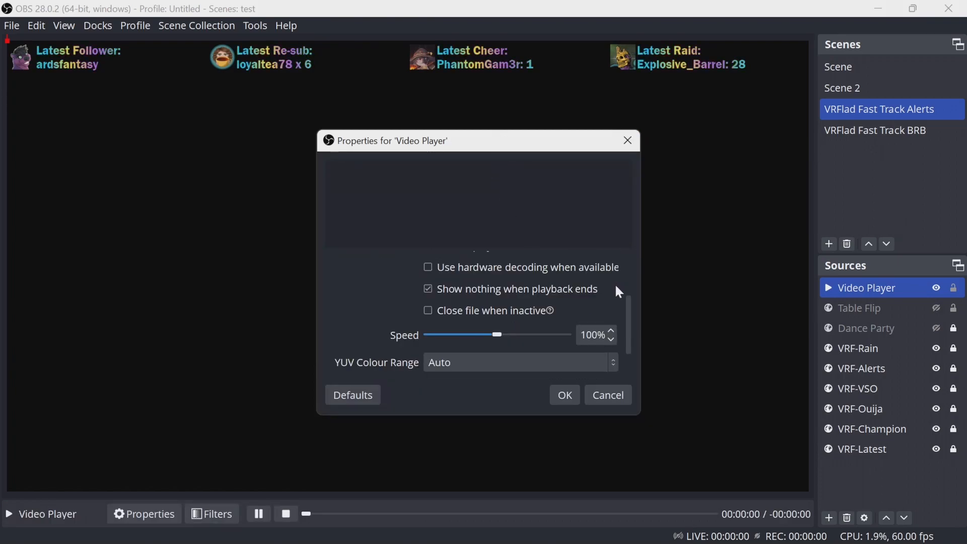
drag(626, 339, 616, 244)
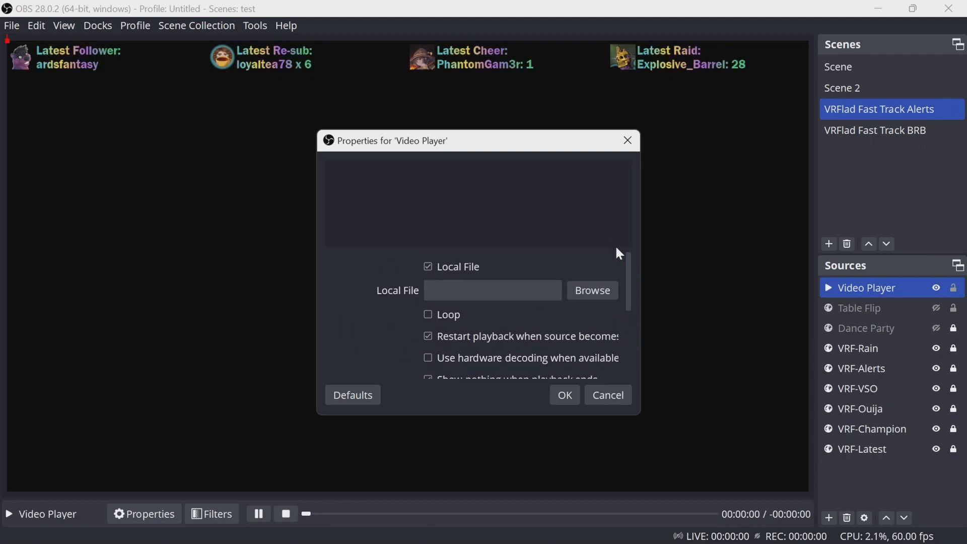
click(568, 397)
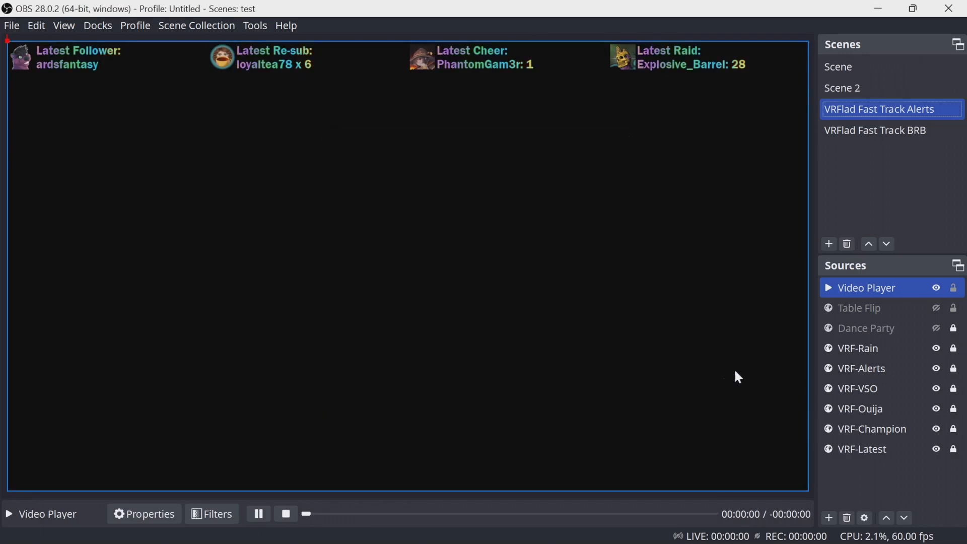
Fit the Video Player source to the screen using its transform options.
right_click(849, 286)
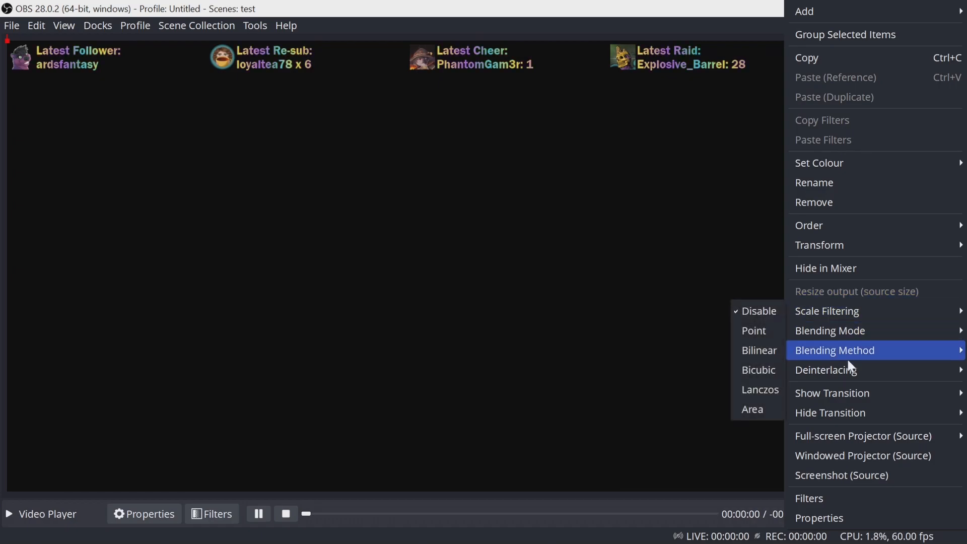
mouse_move(837, 247)
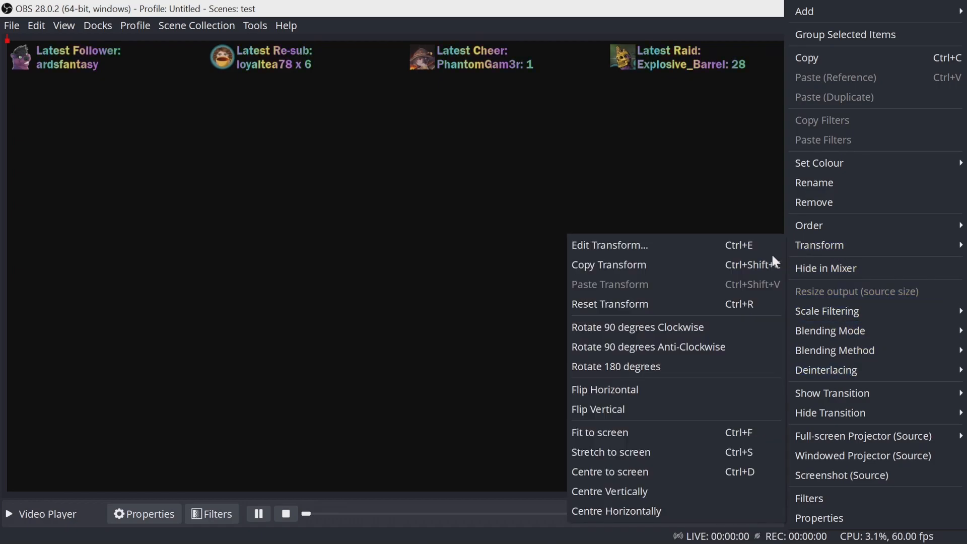
click(655, 434)
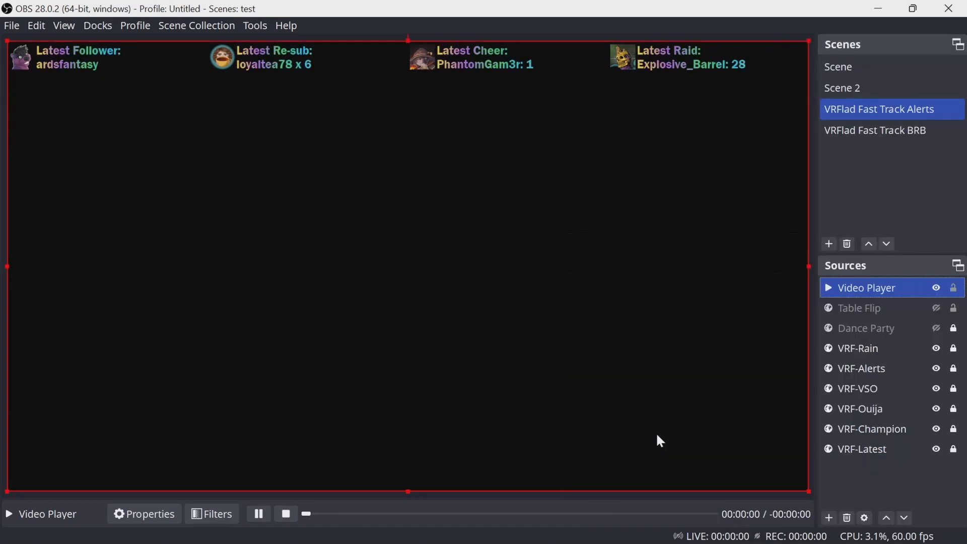
Scale down and reposition Video Player on the canvas, leaving margins of about 101 px left, 125 px top, 574 px right and 188 px bottom.
drag(6, 40, 390, 264)
drag(493, 309, 154, 141)
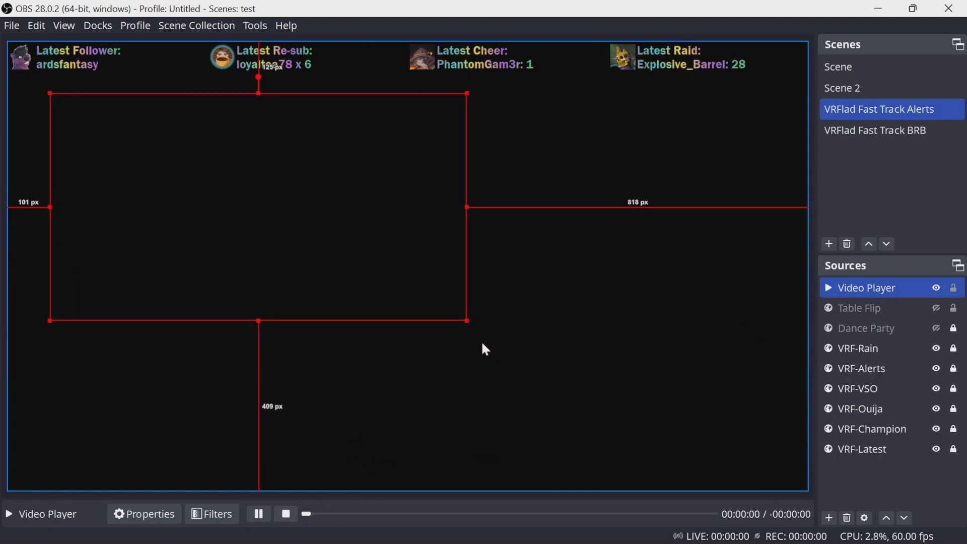
drag(467, 320, 570, 415)
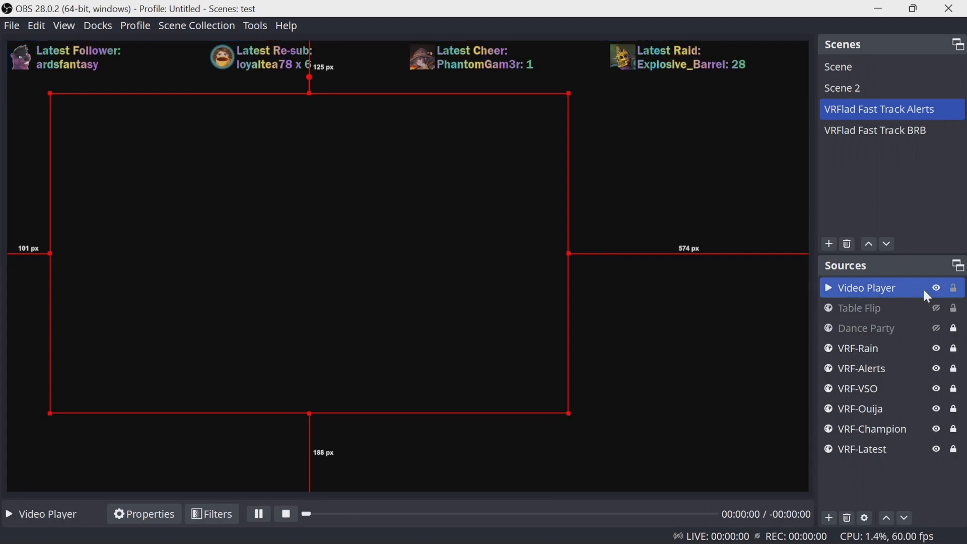
Lock the Video Player source, and toggle its visibility off and back on.
click(957, 291)
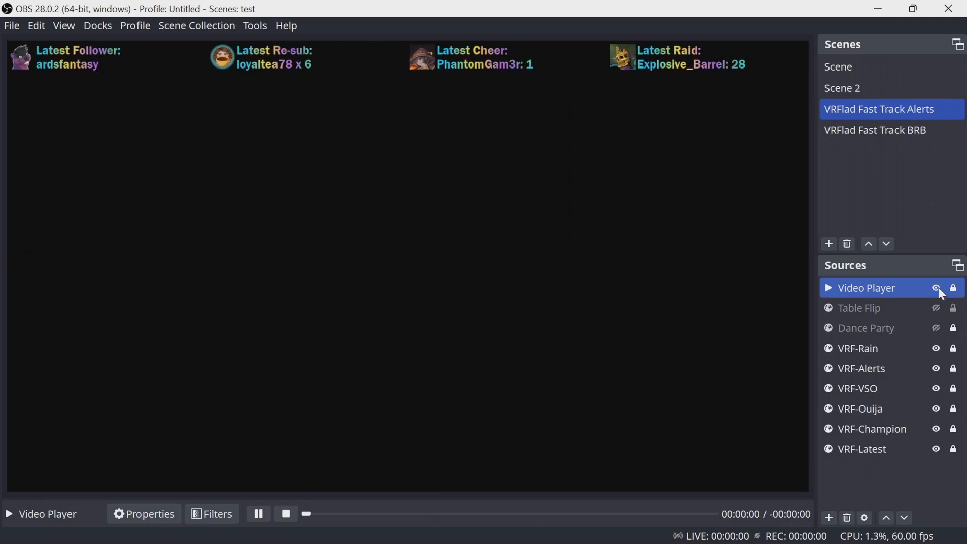
click(939, 287)
ctrl+click(922, 306)
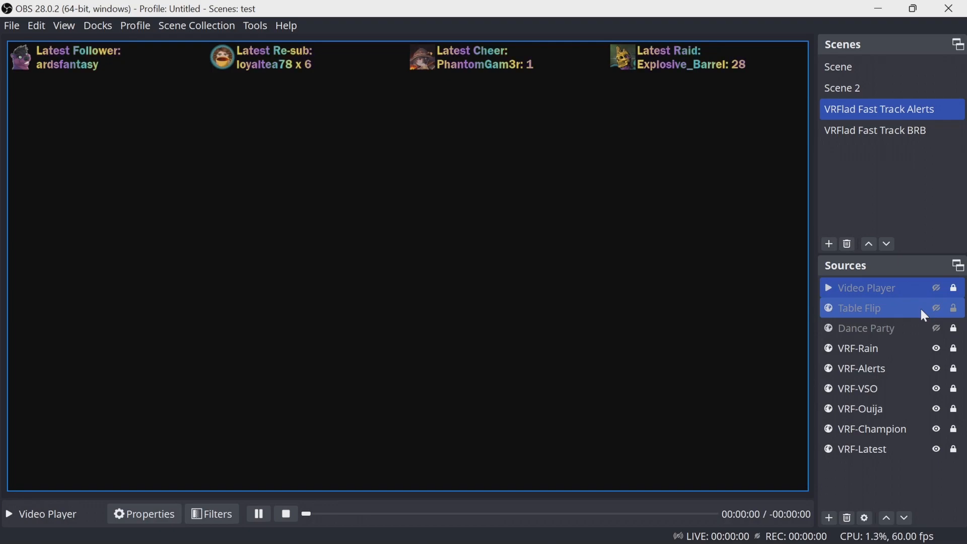
click(939, 287)
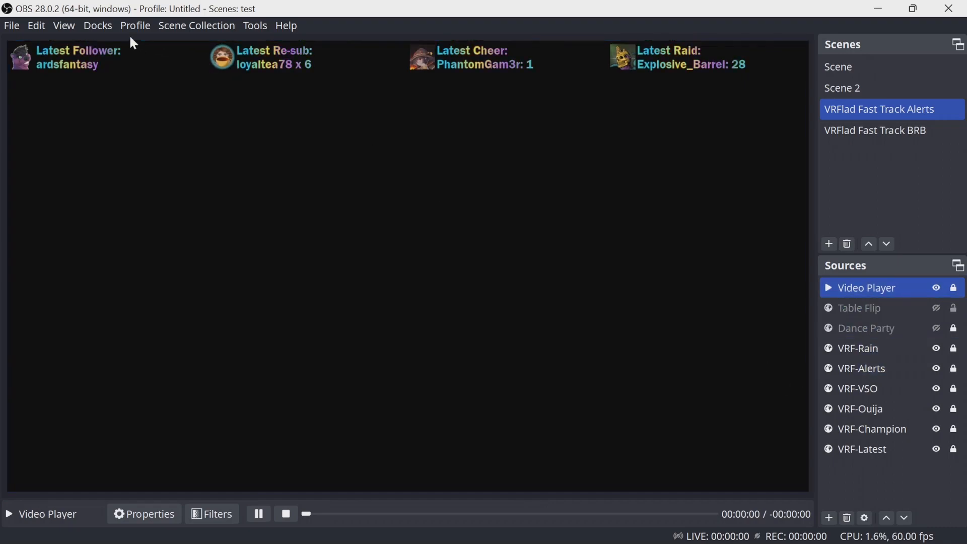
Display the Audio Mixer dock and set Video Player's audio monitoring to Monitor Only (mute output).
click(98, 26)
click(126, 152)
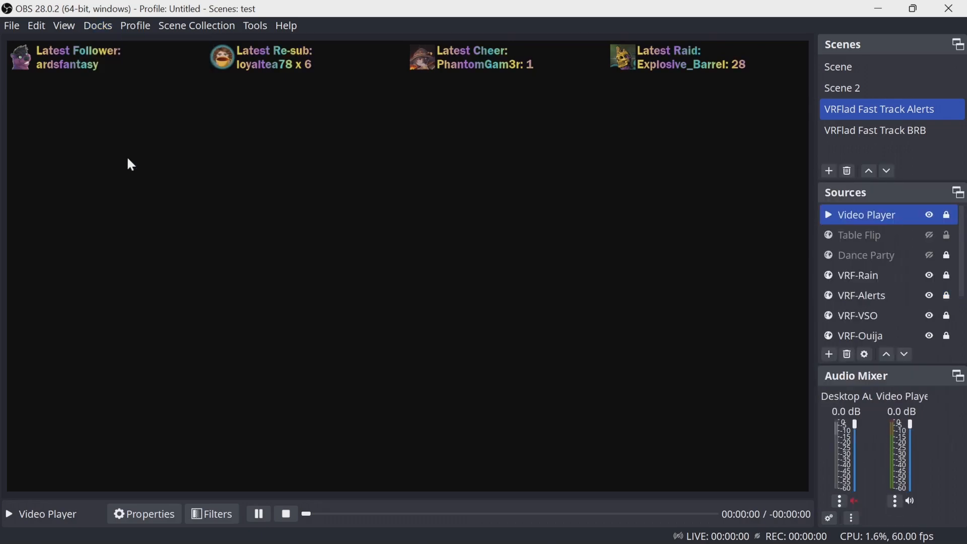
click(895, 501)
click(896, 491)
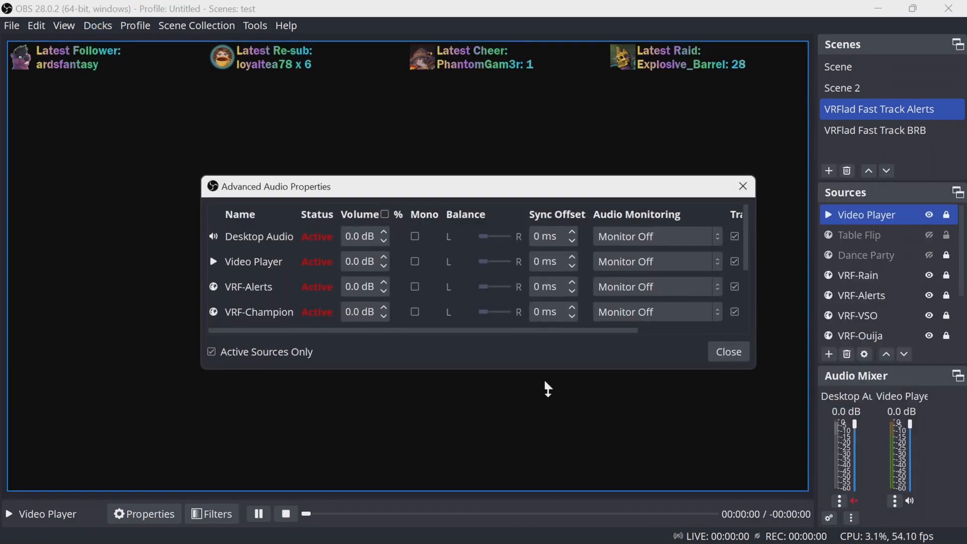
click(681, 263)
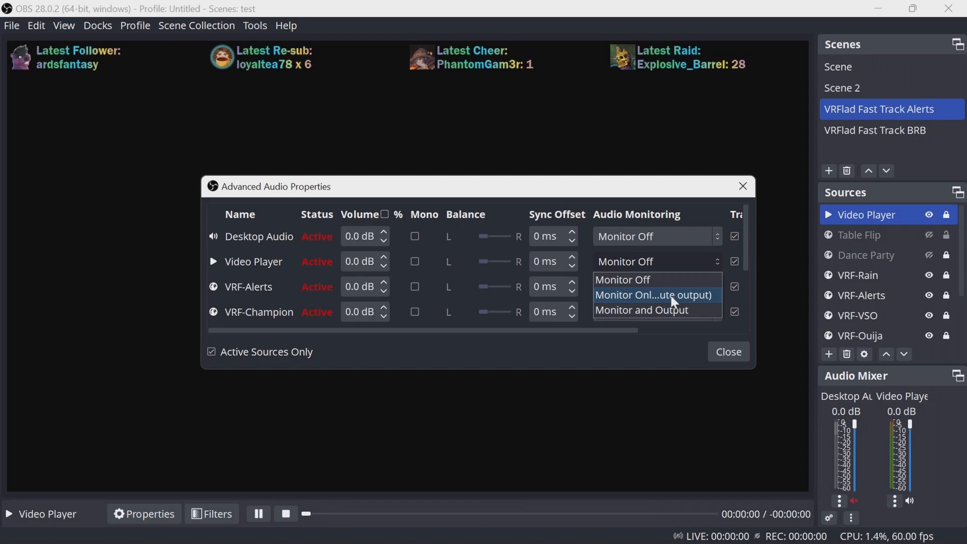
click(671, 295)
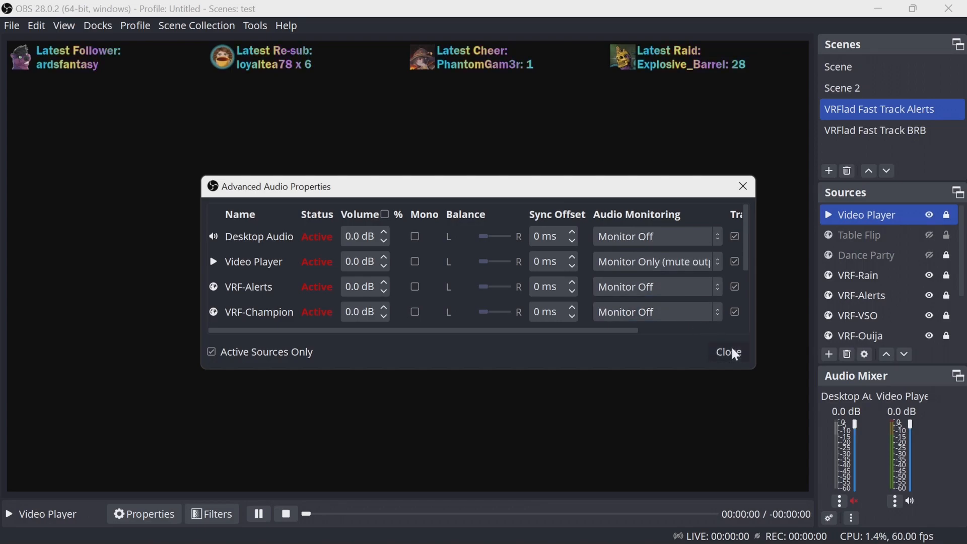
click(733, 353)
scroll(913, 451, down, 3)
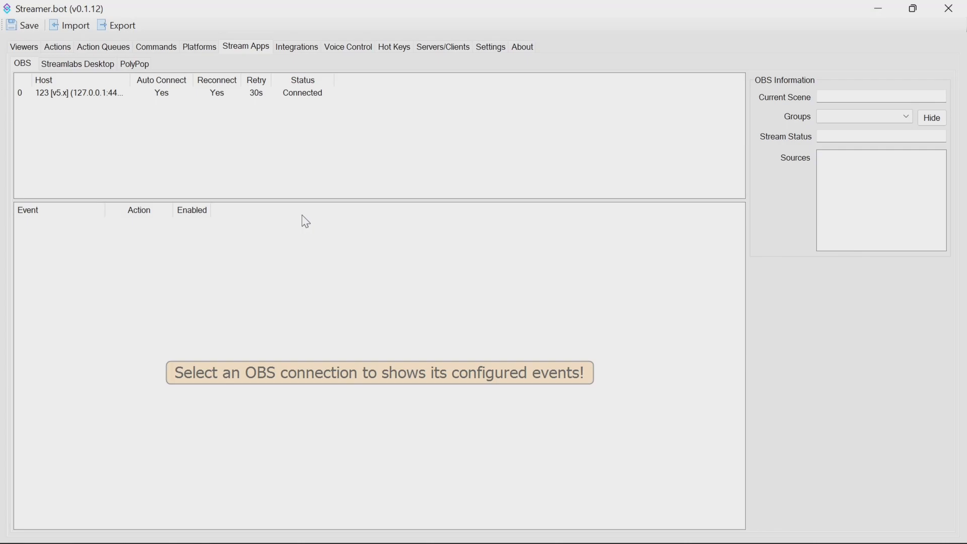
In Streamer.bot, select the OBS connection and import all three actions of the Video and Sound player v1 package from the copied import string.
click(76, 101)
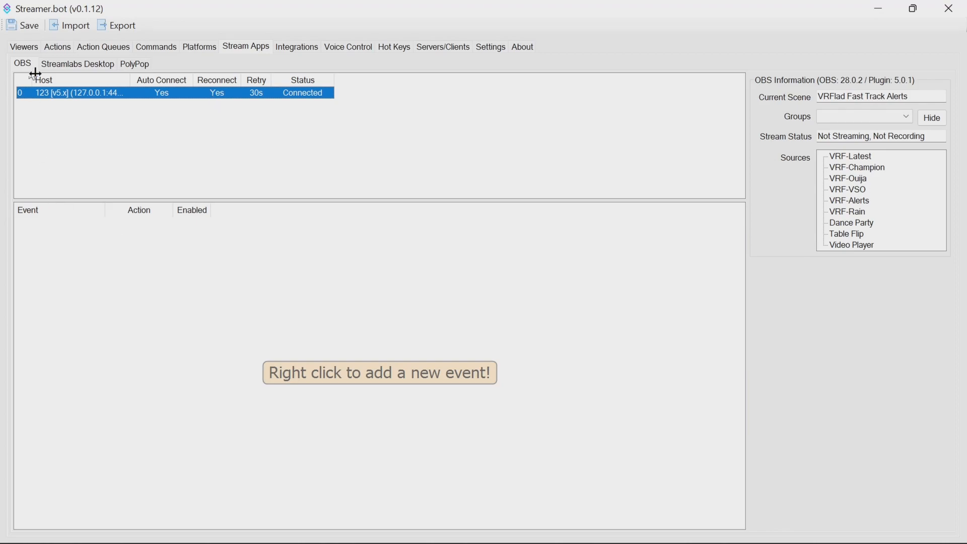
click(61, 24)
click(313, 143)
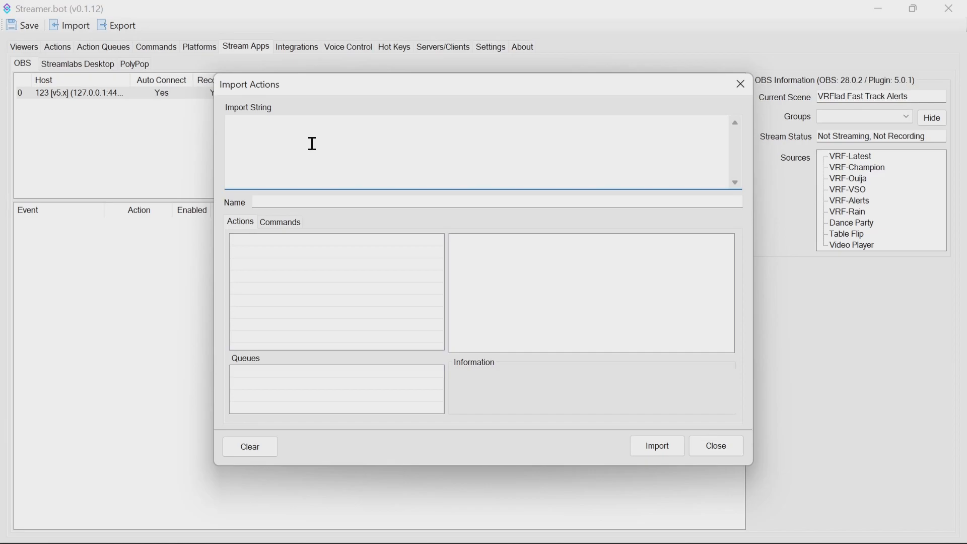
key(ctrl+v)
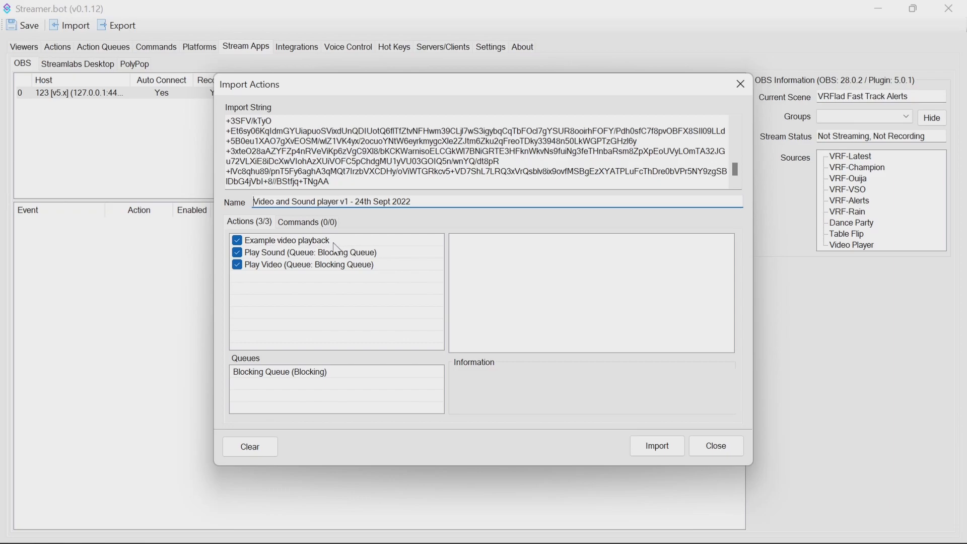
click(278, 265)
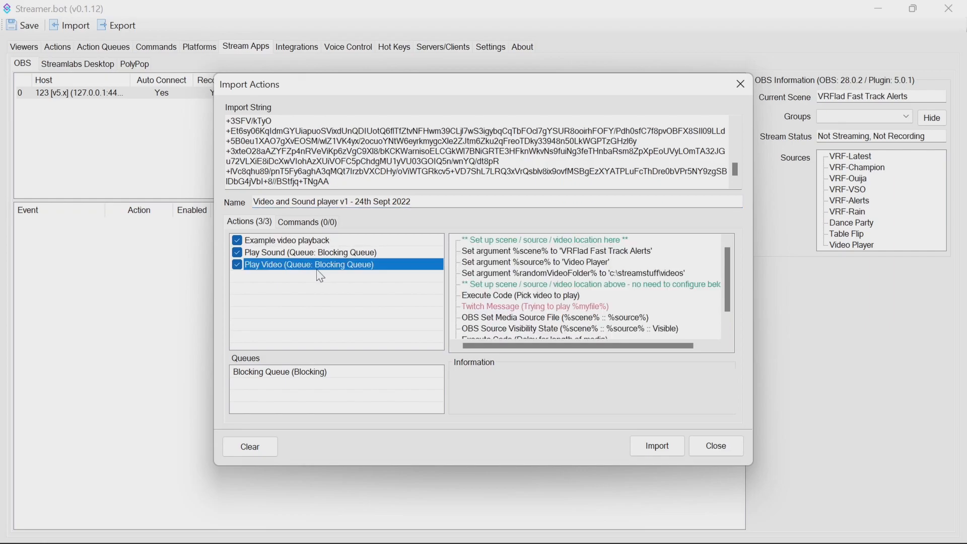
click(296, 253)
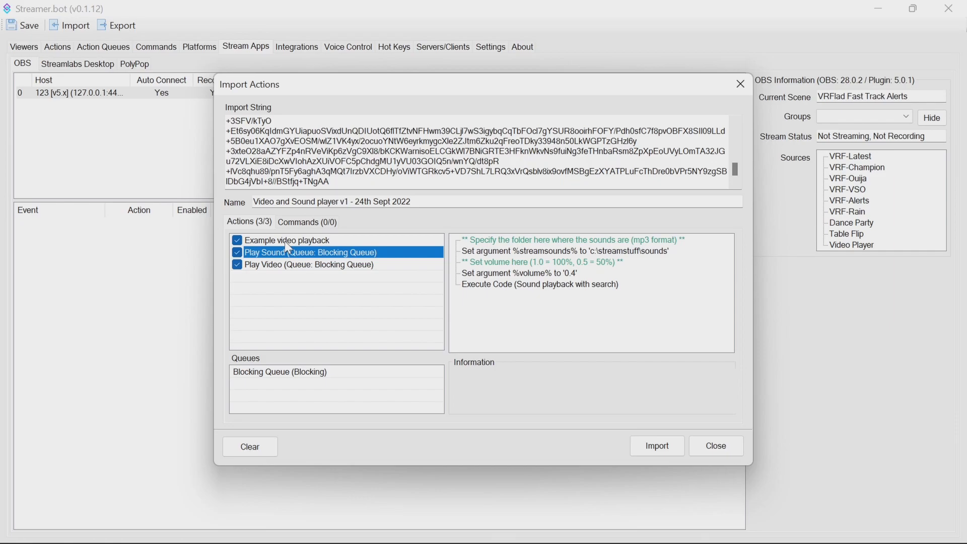
click(672, 452)
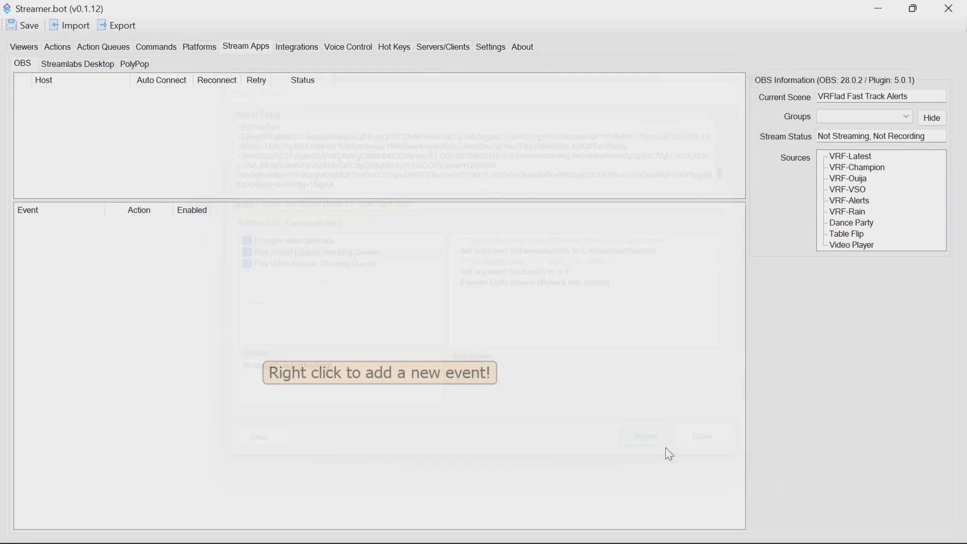
Examine the sub-actions of the Play Sound action and the folder value of its streamsounds argument.
click(58, 47)
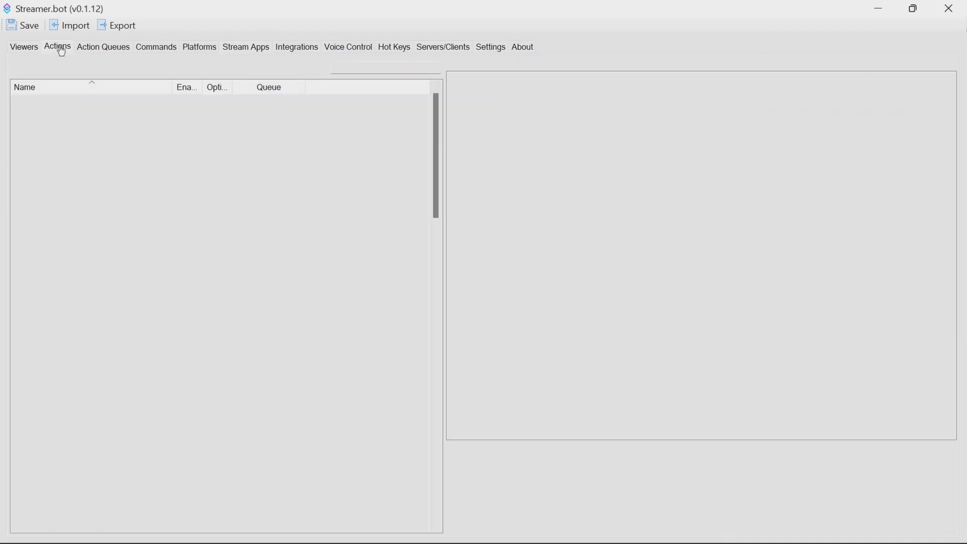
scroll(386, 256, down, 15)
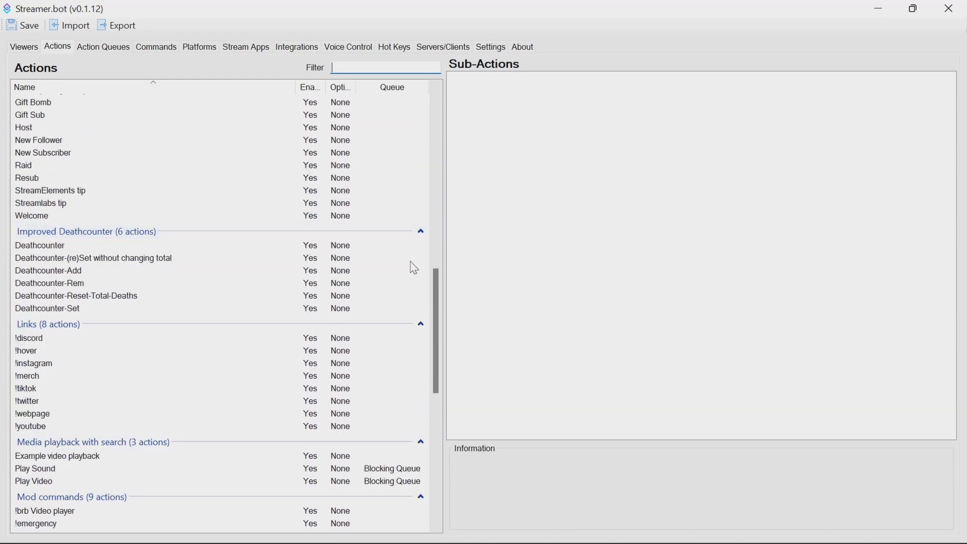
click(49, 472)
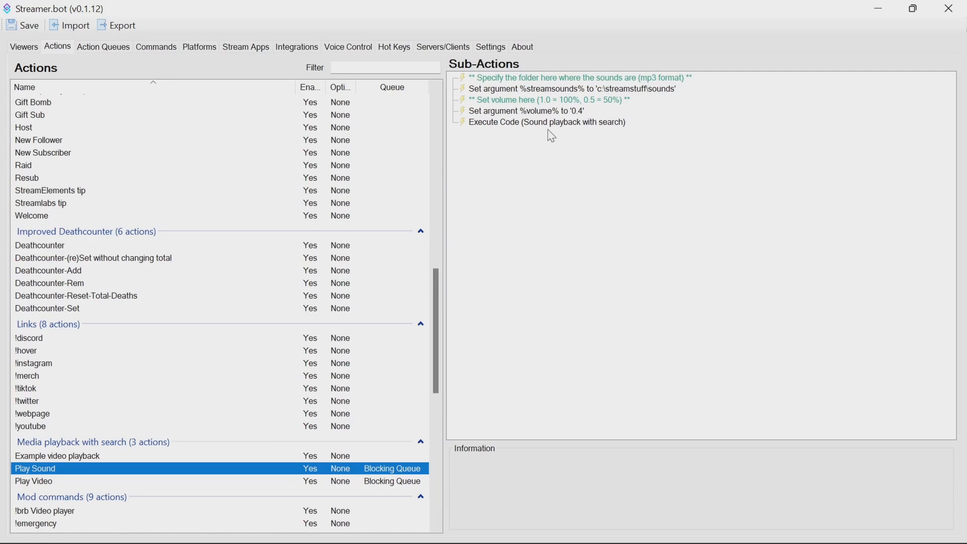
click(605, 90)
double_click(575, 90)
click(515, 276)
drag(515, 277, 437, 272)
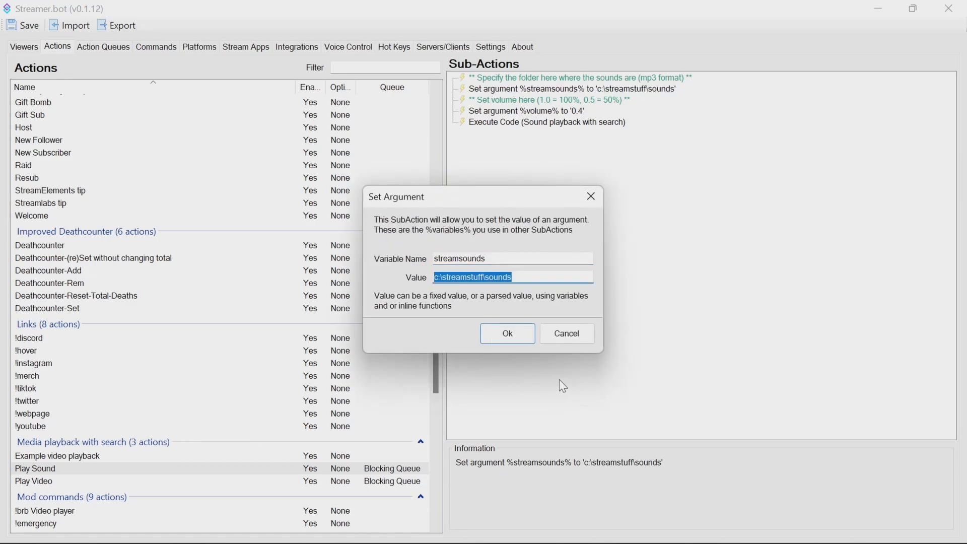
click(570, 335)
Set the volume argument of the Play Sound action to 0.7.
double_click(545, 111)
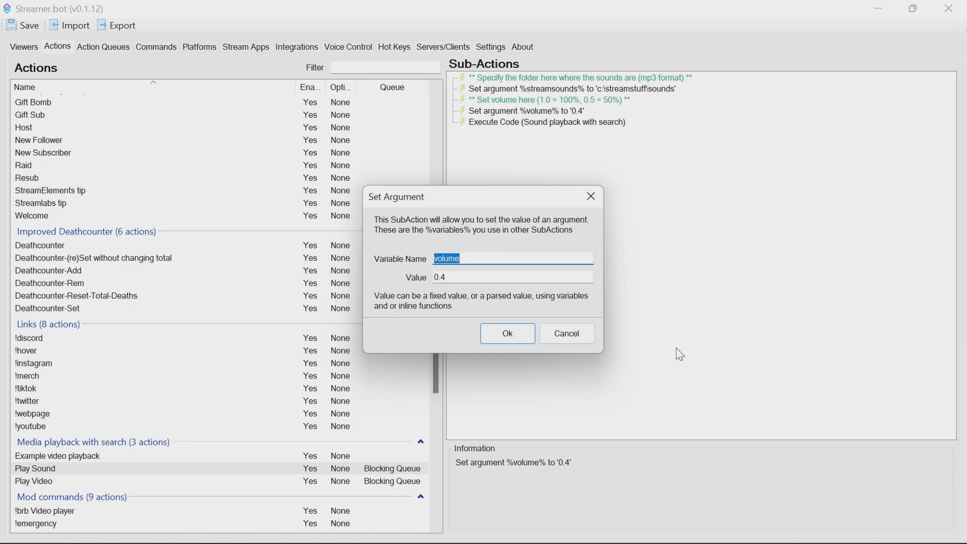
click(476, 278)
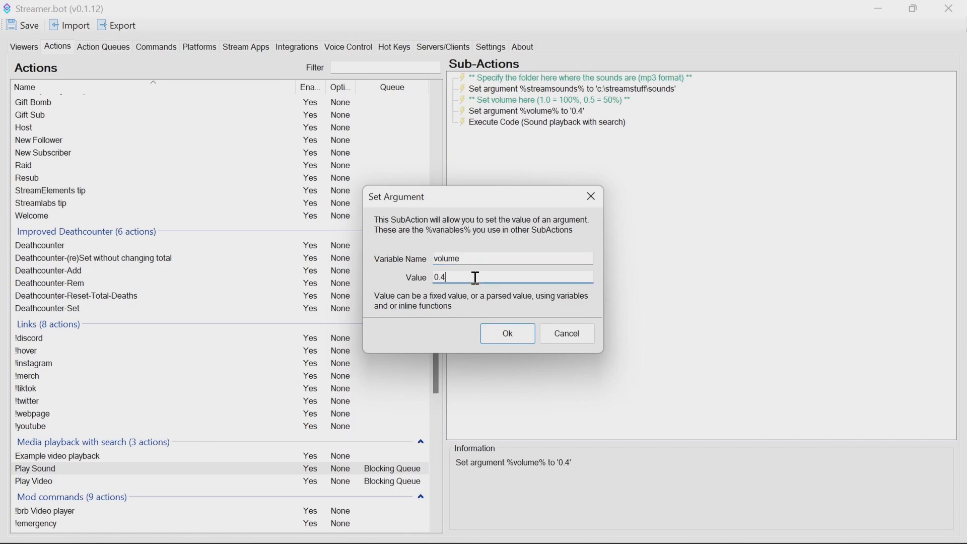
key(BackSpace)
text(2)
key(BackSpace)
text(7)
click(509, 330)
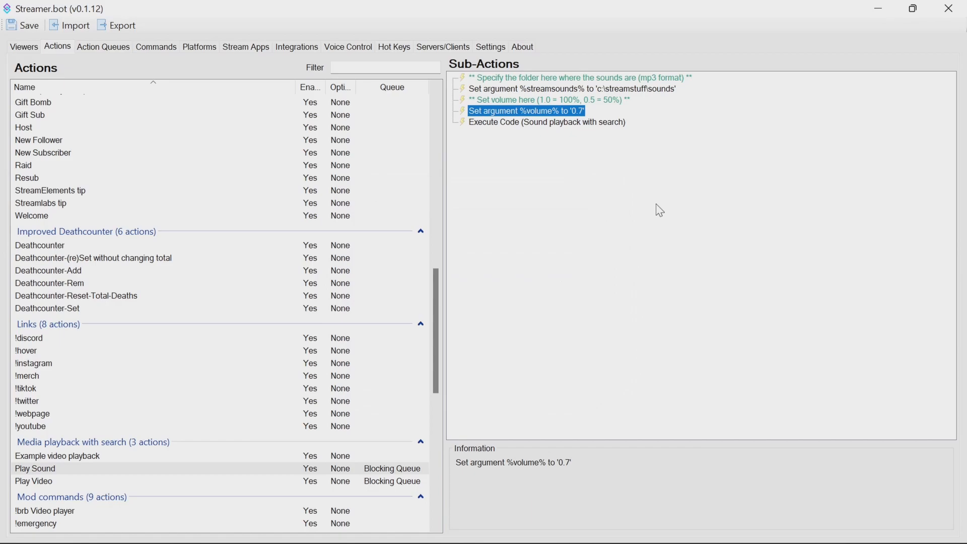
Examine the scene, source and randomVideoFolder arguments among the sub-actions of the Play Video action.
click(142, 469)
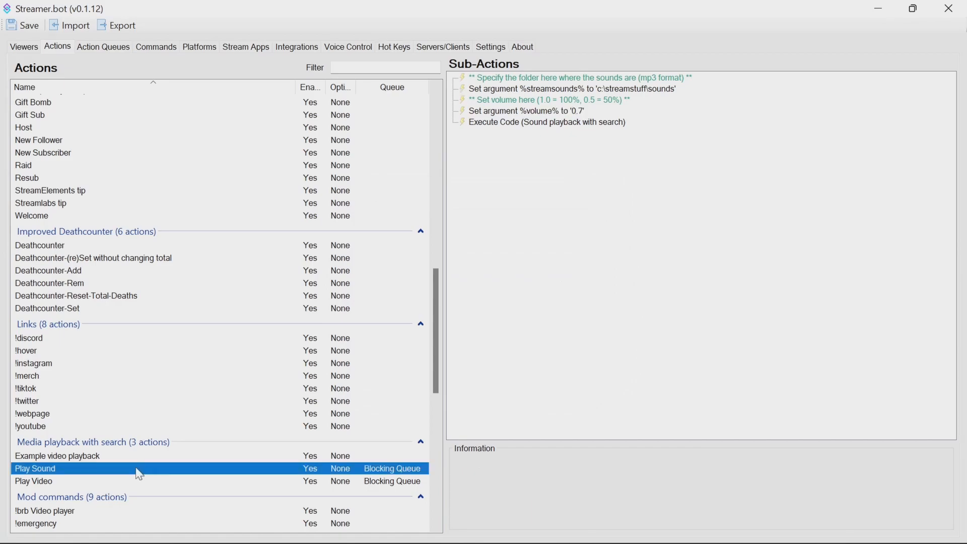
click(56, 483)
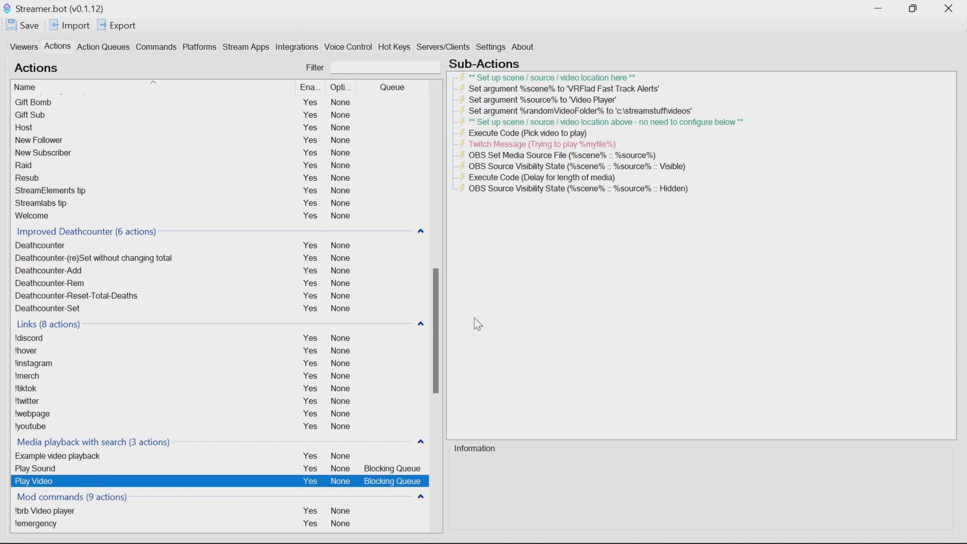
click(598, 115)
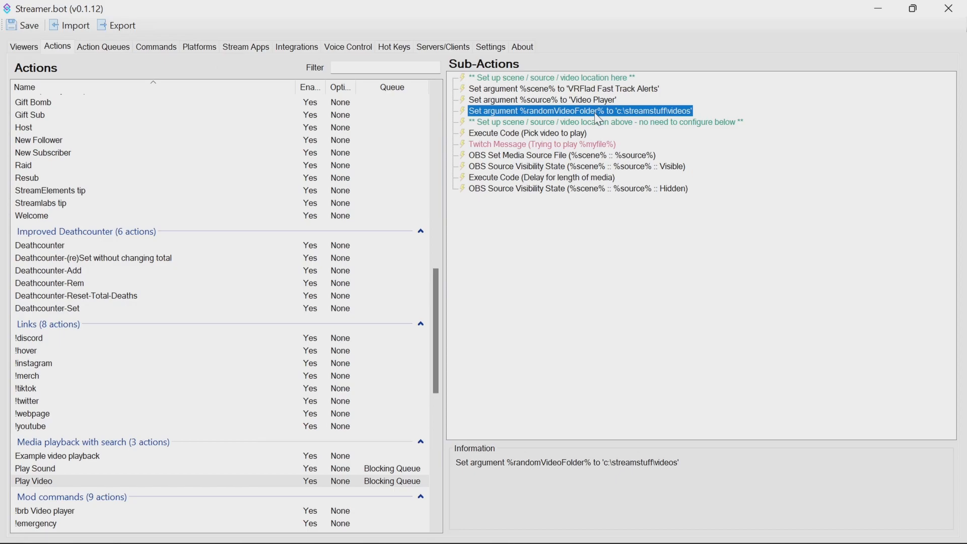
click(557, 90)
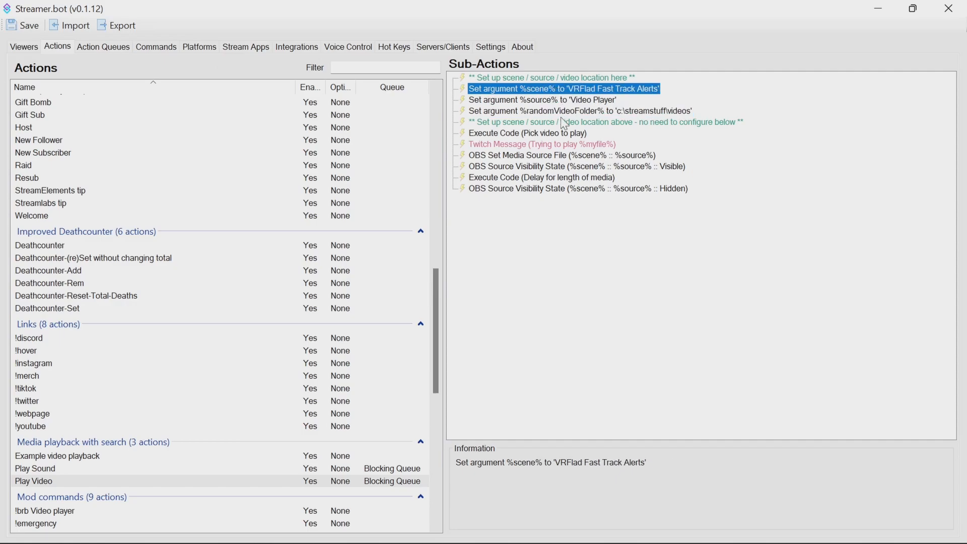
click(564, 101)
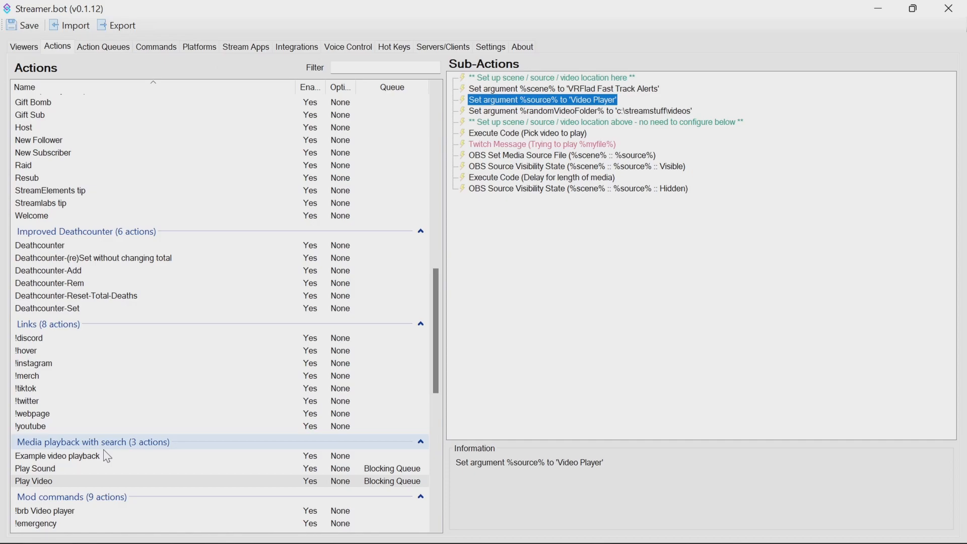
Try a new Twitch channel point reward that runs the Play Sound action and requires user input, then discard it.
click(200, 48)
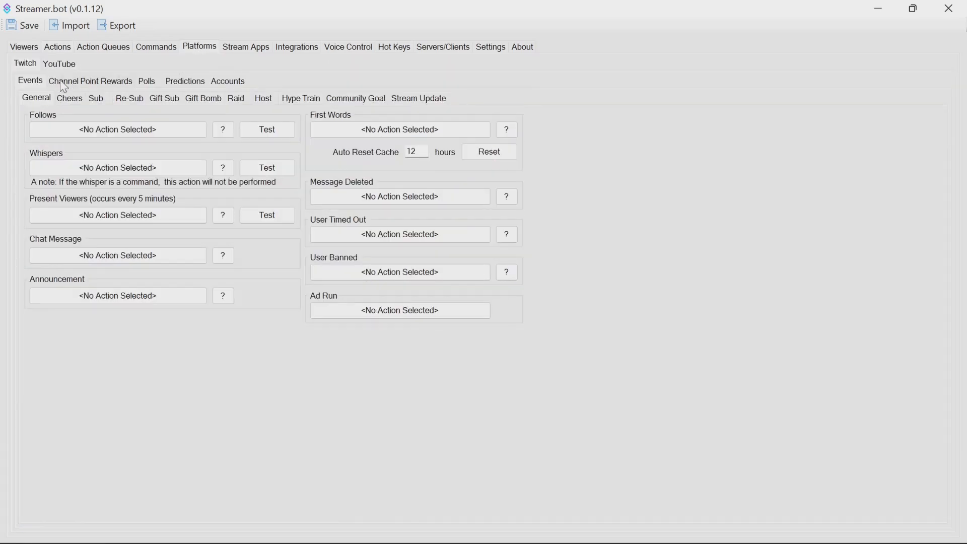
click(90, 84)
right_click(471, 147)
click(503, 156)
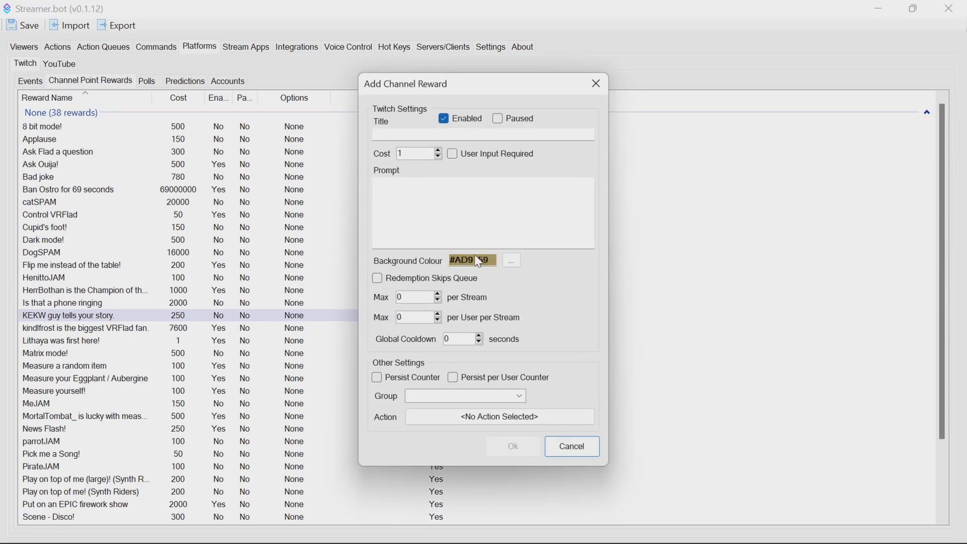
click(549, 416)
scroll(544, 249, down, 1)
drag(645, 186, 641, 310)
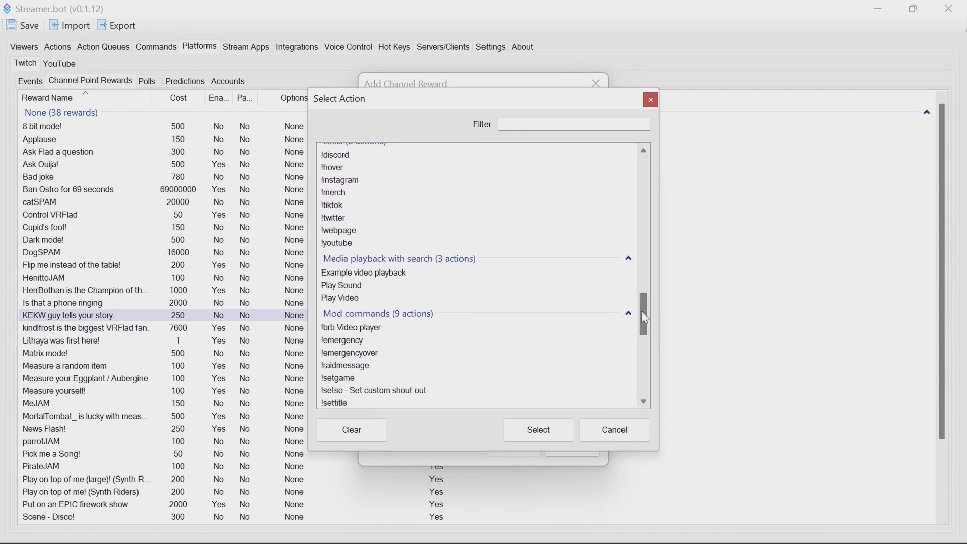
click(369, 286)
click(555, 437)
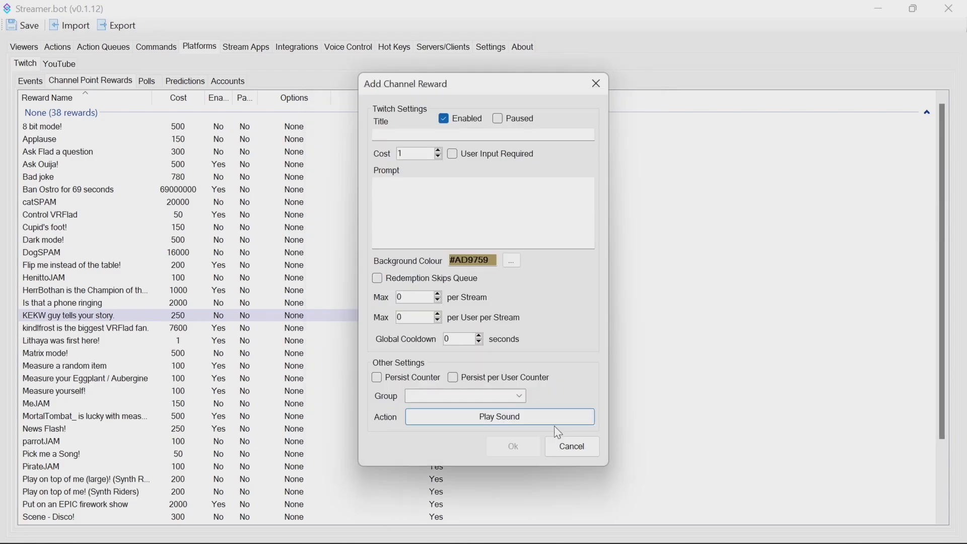
click(471, 156)
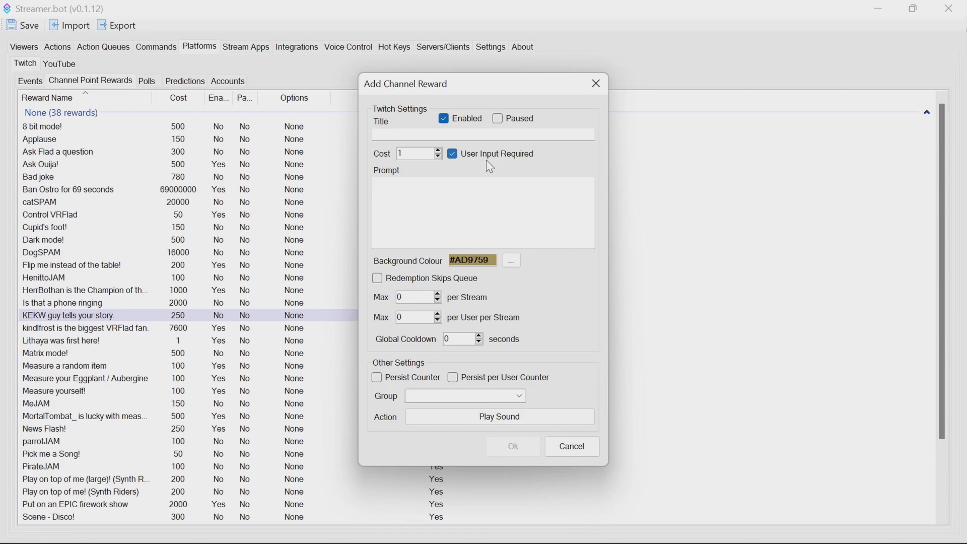
click(579, 453)
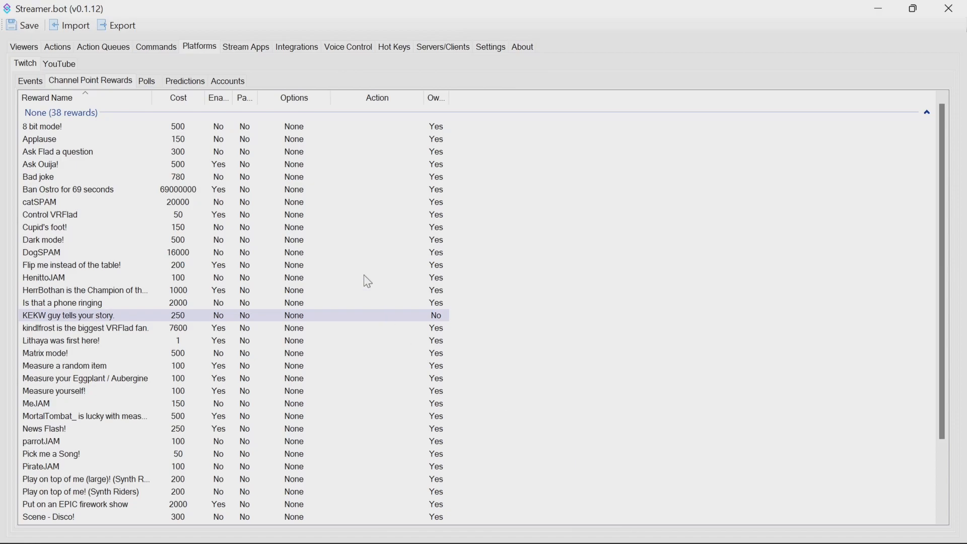
Create a new chat command with the trigger !video.
click(155, 47)
right_click(484, 170)
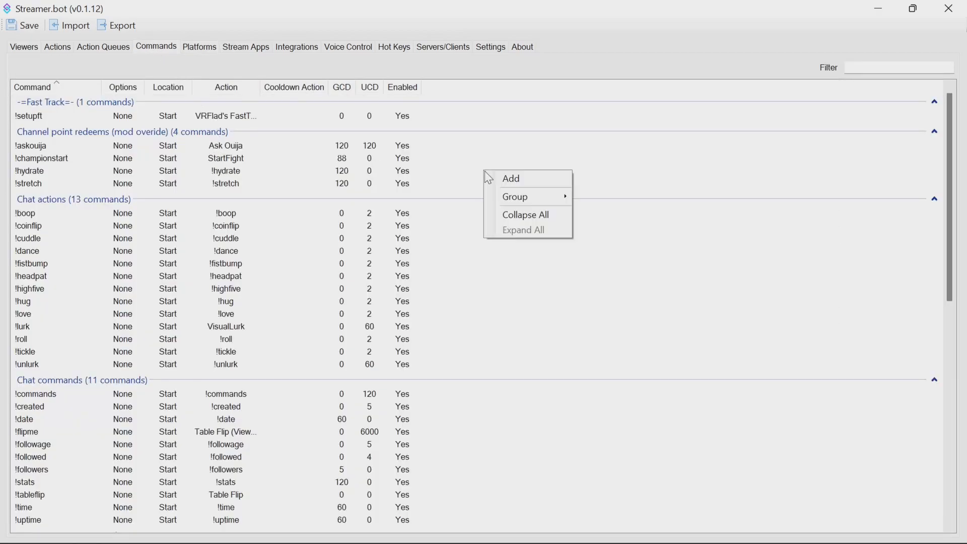
click(524, 177)
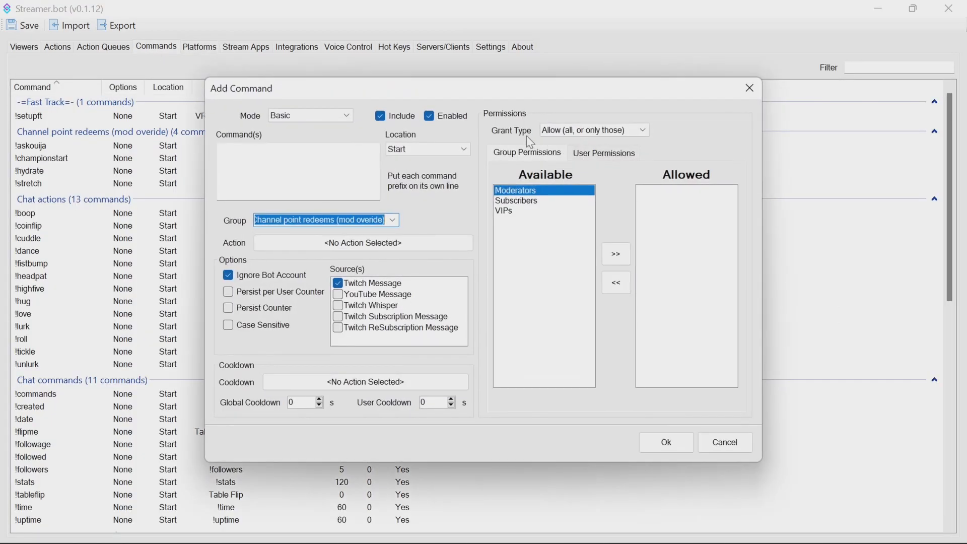
click(318, 179)
text(!video)
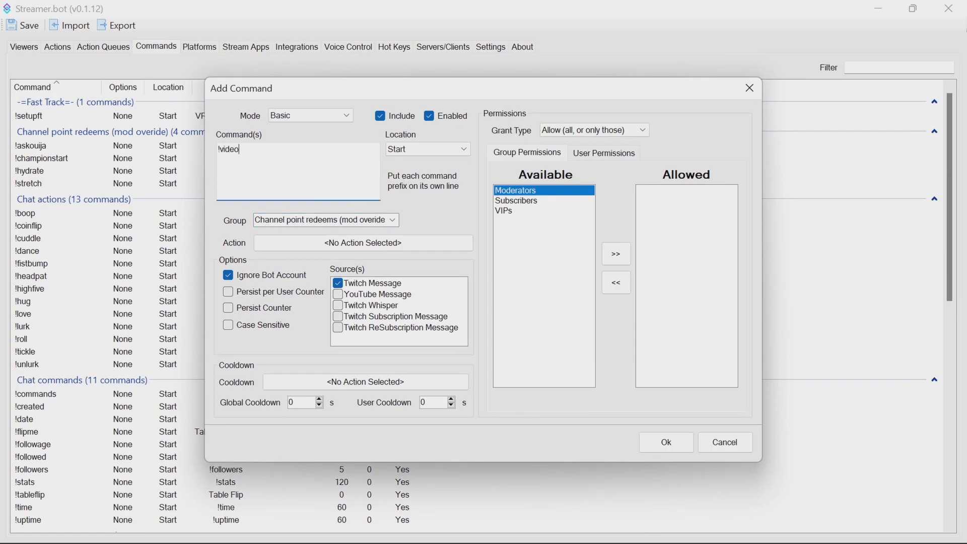
Assign the Play Video action to the !video command and allow the Moderators group to use it.
click(407, 244)
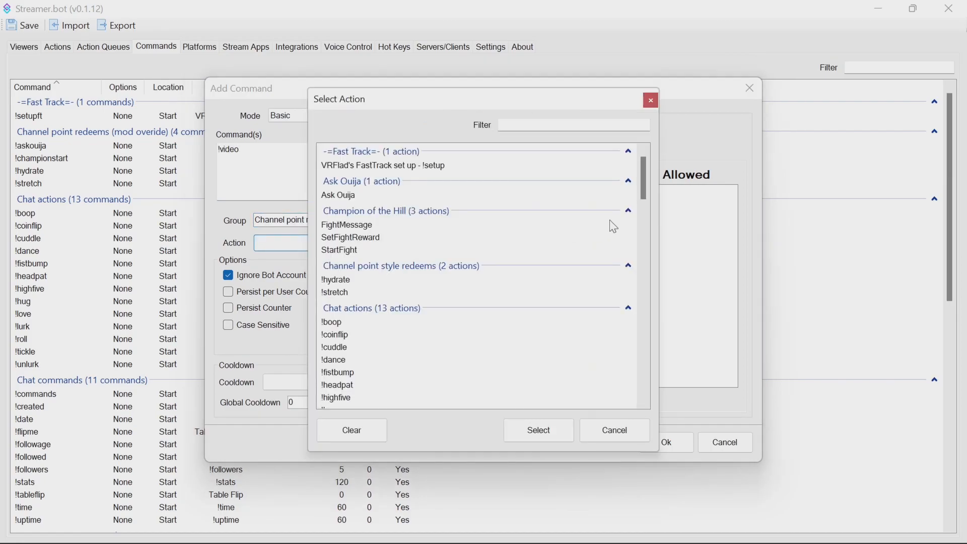
drag(643, 179, 645, 290)
click(562, 125)
text(video)
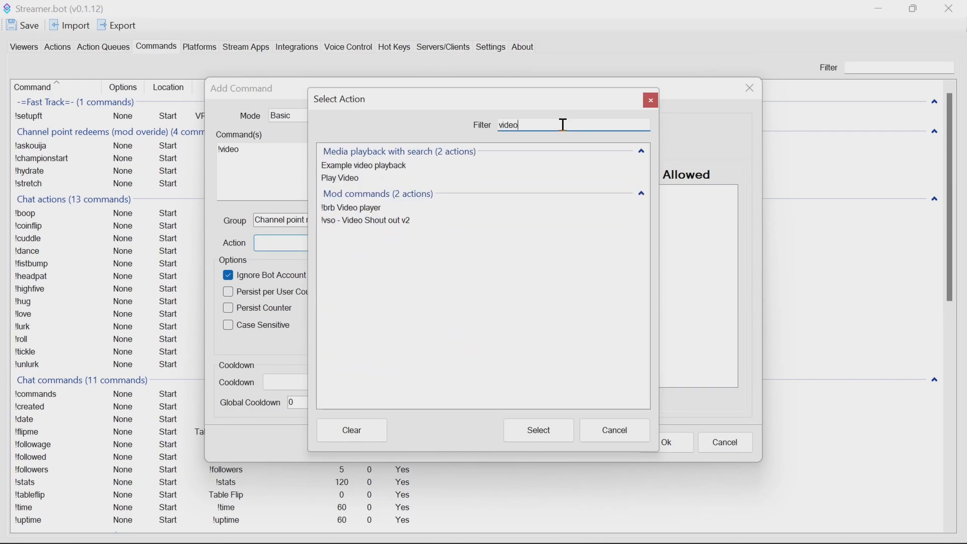
click(366, 168)
click(344, 180)
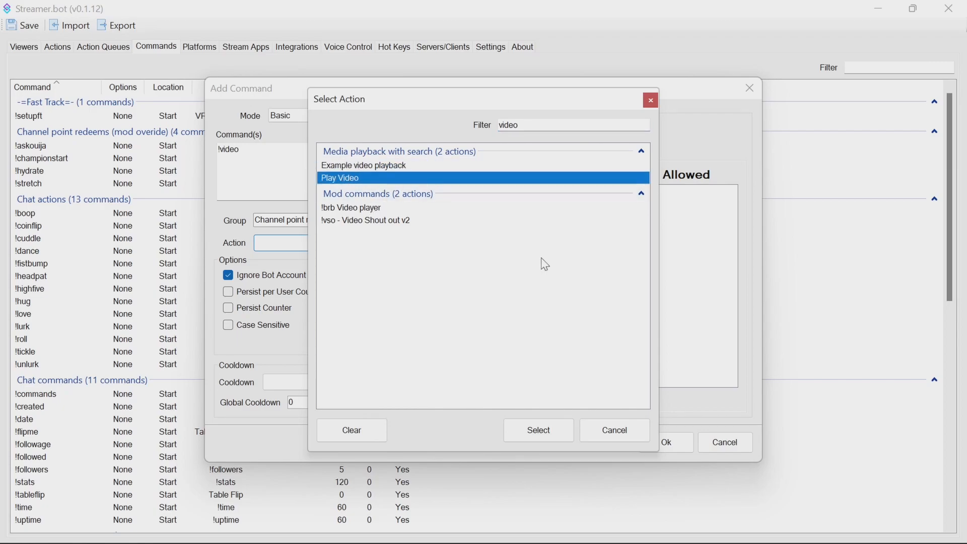
click(547, 432)
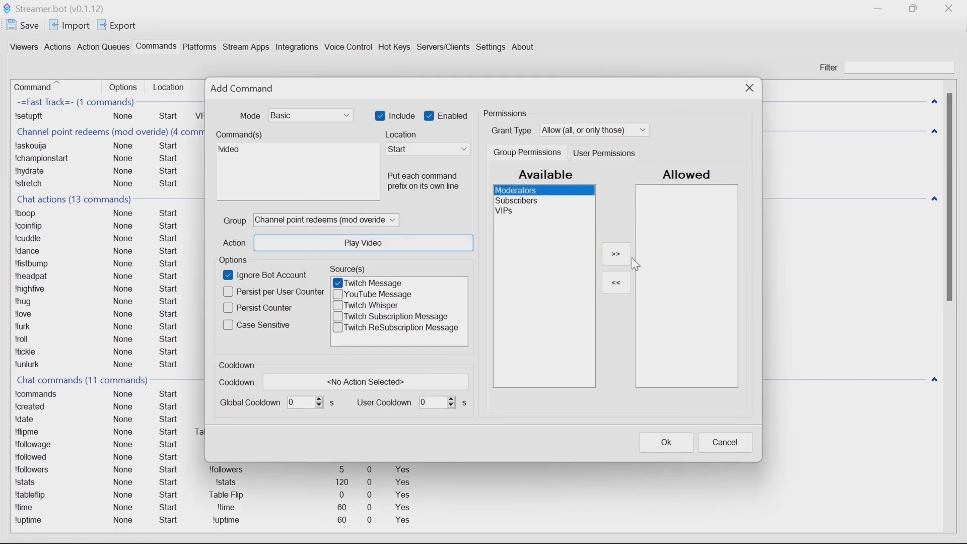
click(618, 253)
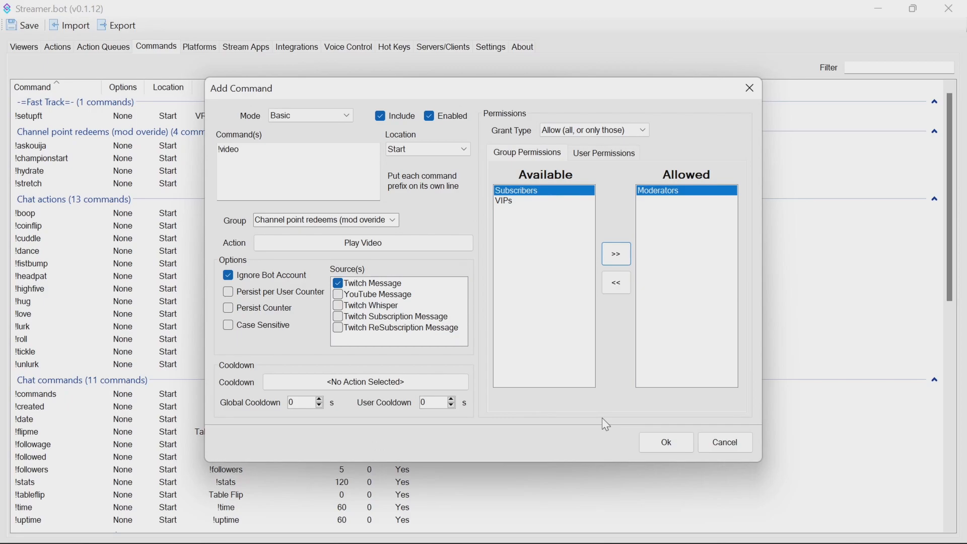
click(657, 440)
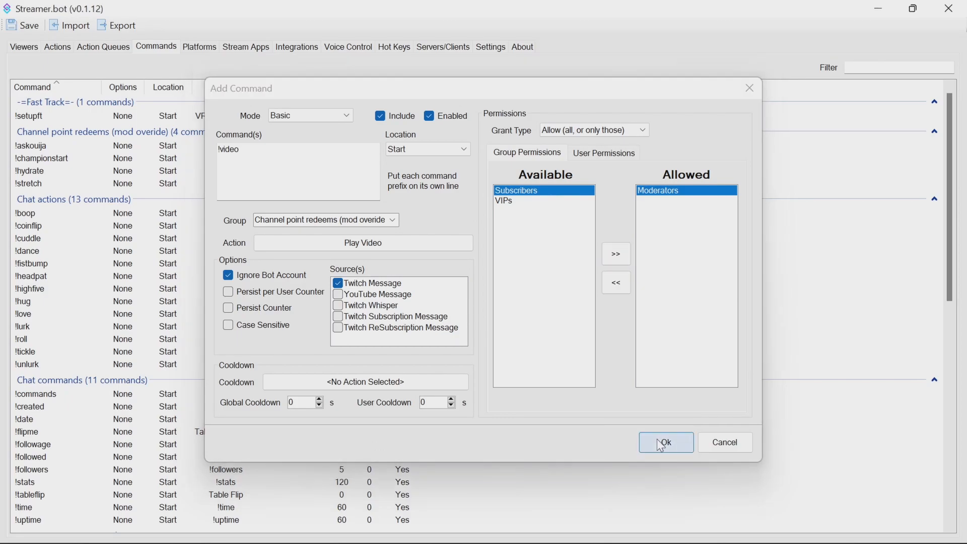
Move the !video command to a new command group named Media playback.
right_click(159, 199)
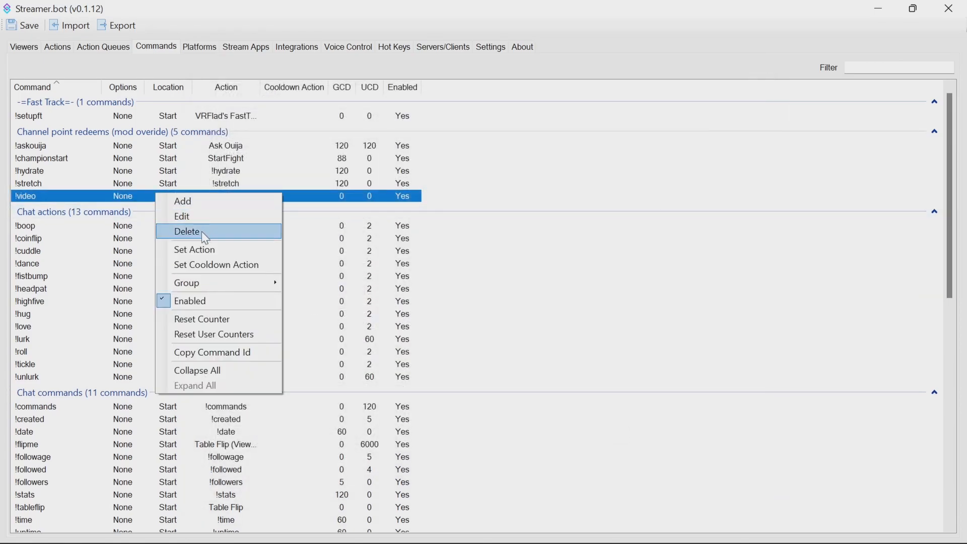
click(184, 216)
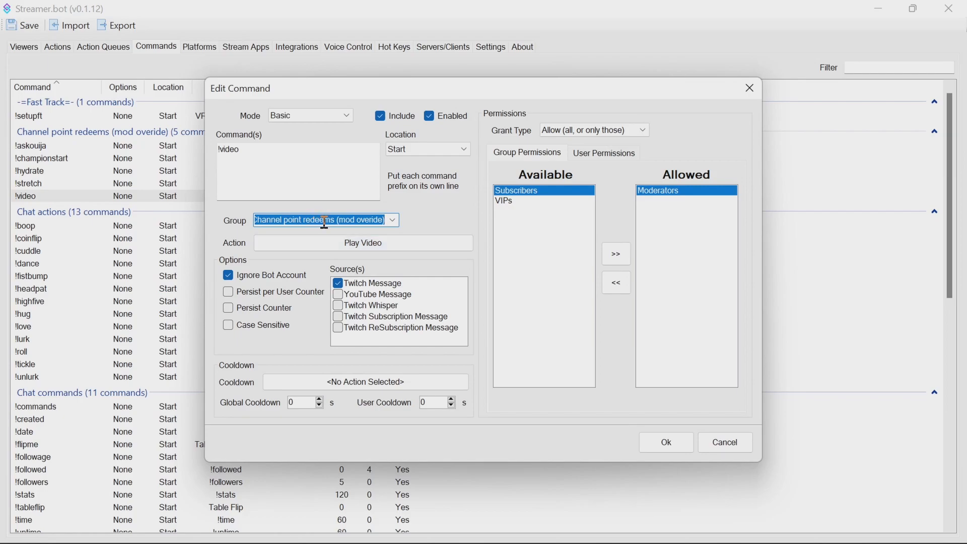
text(Medo)
key(BackSpace)
text(ia pl)
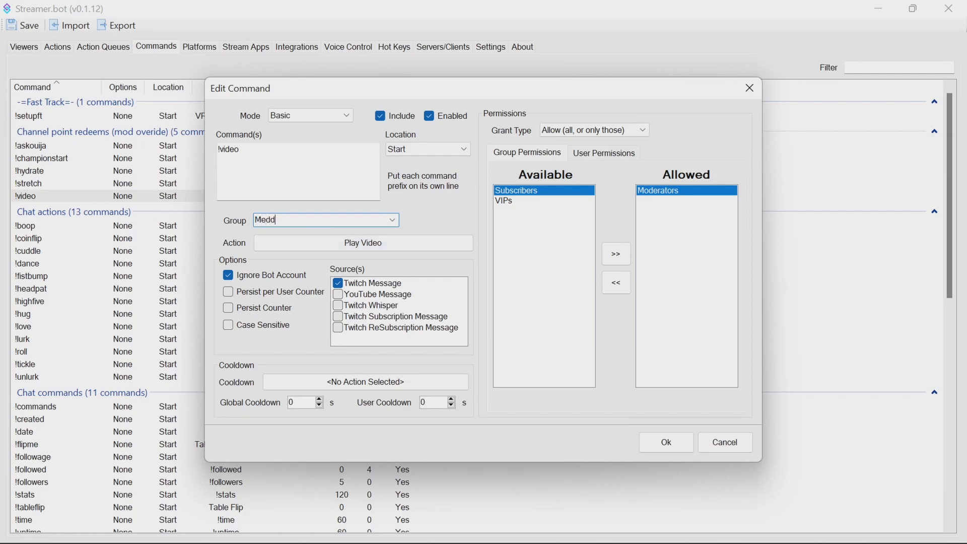
text(ayback)
click(678, 440)
Create a second command in the Media playback group with the trigger !sound.
scroll(352, 372, down, 10)
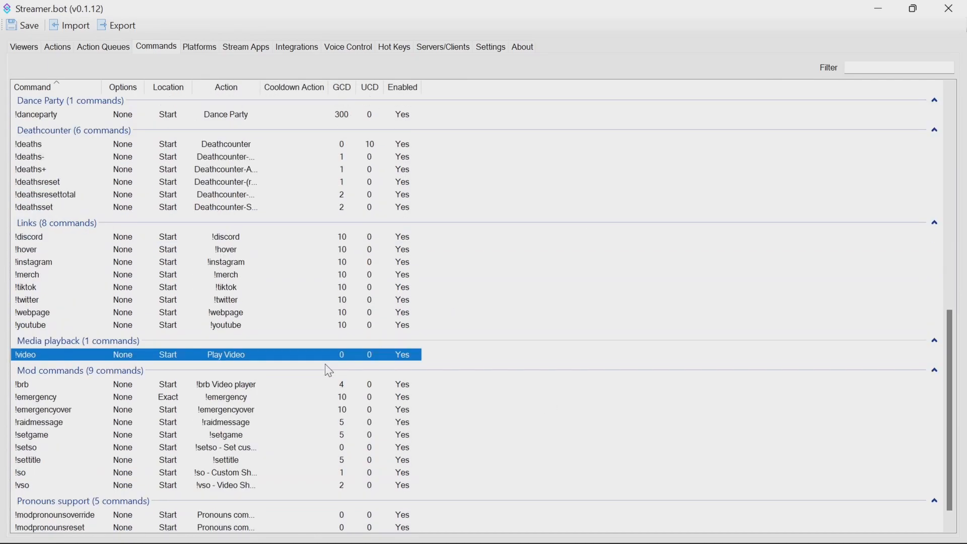
scroll(329, 371, down, 1)
right_click(182, 321)
click(203, 331)
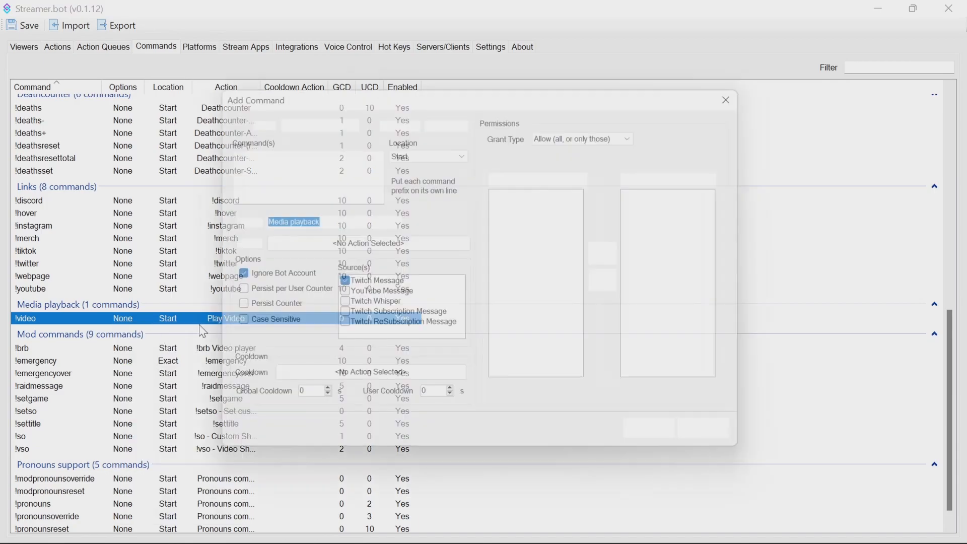
click(270, 162)
text(!sound)
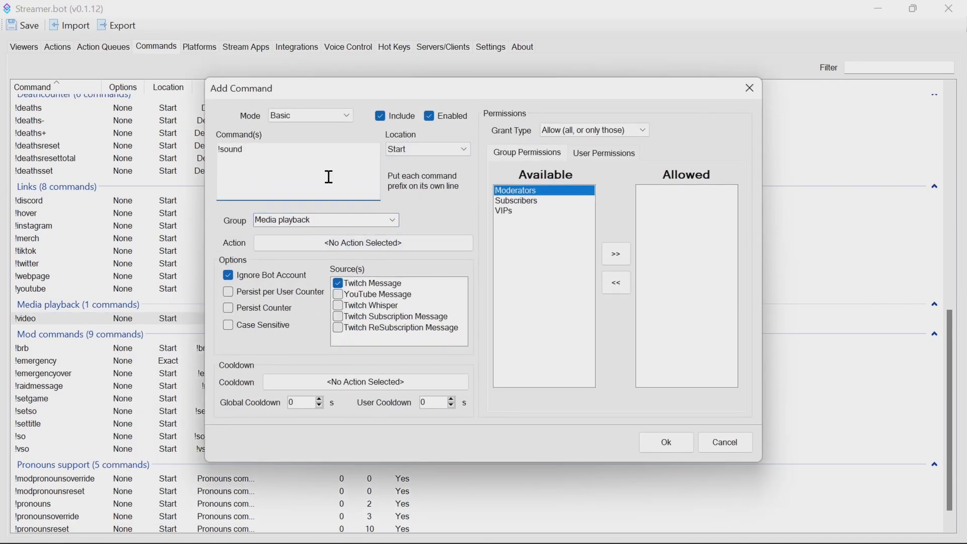
Allow the Moderators group to use the !sound command and assign the Play Sound action to it.
click(617, 254)
click(359, 246)
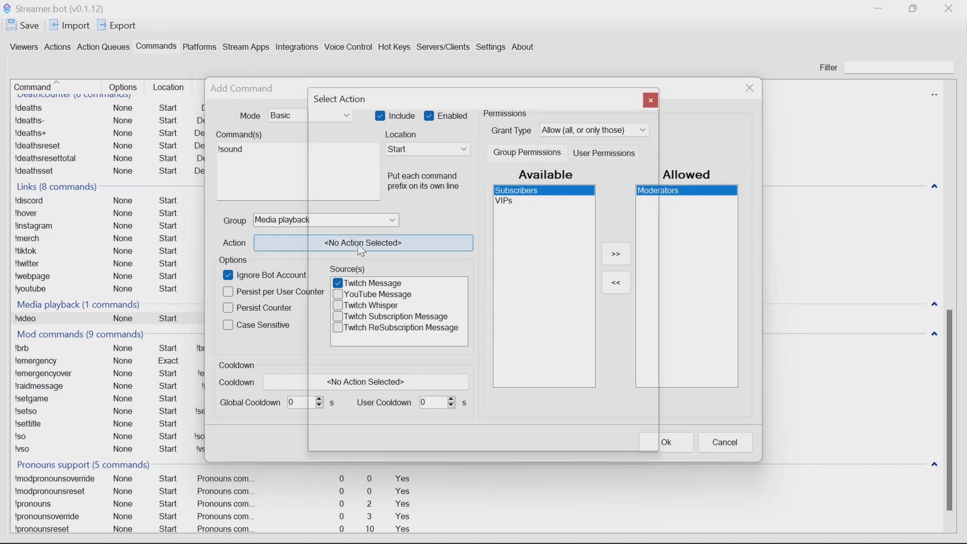
click(520, 126)
text(sound)
click(359, 167)
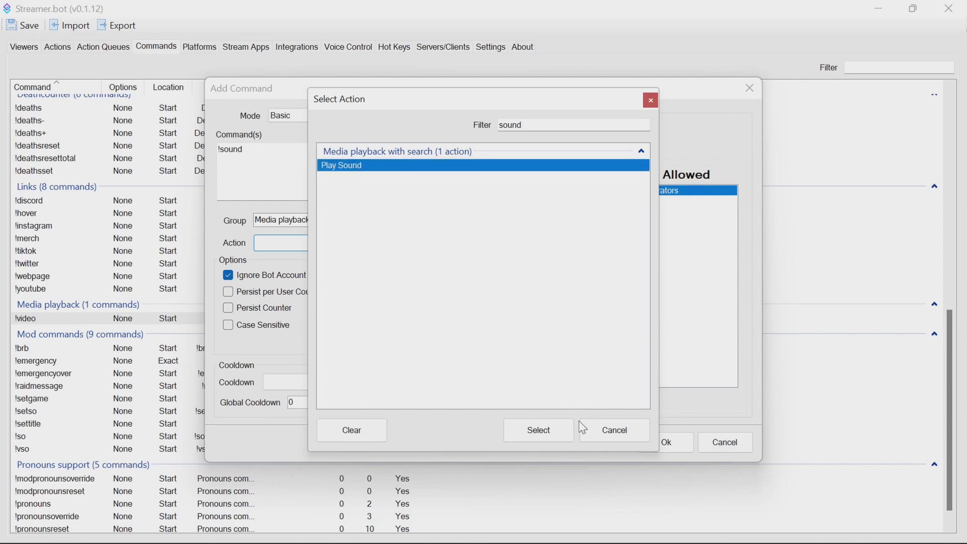
click(560, 431)
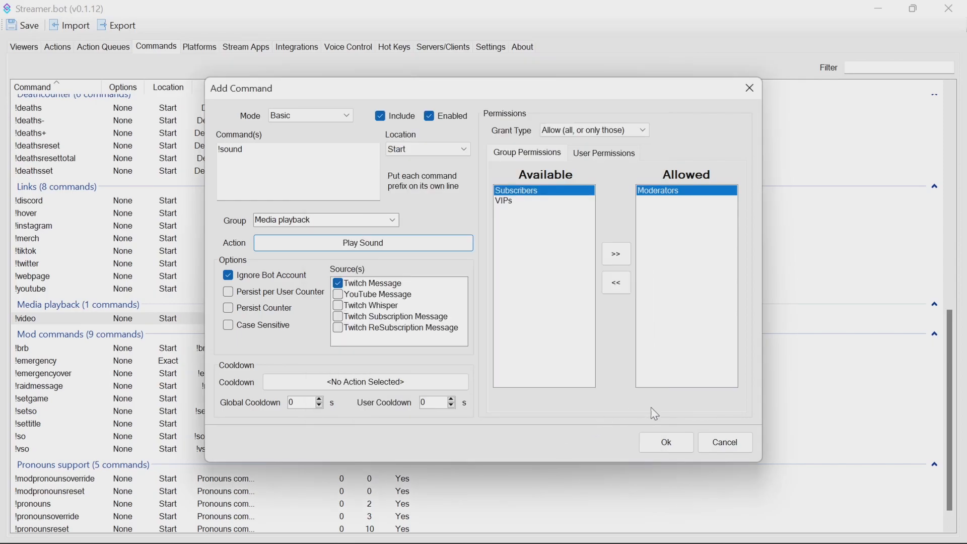
click(667, 443)
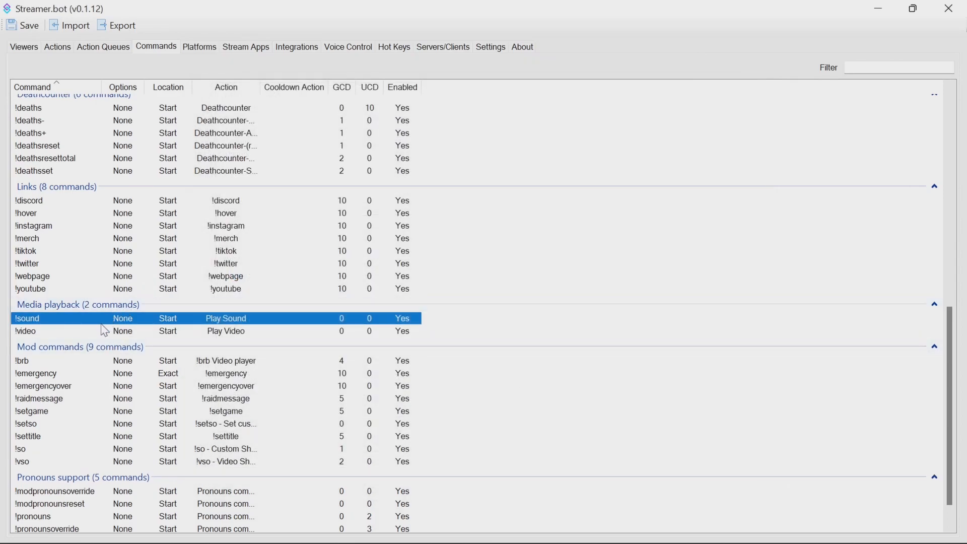
Examine the rawInput argument and the Play Video sub-action inside the Example video playback action.
click(57, 48)
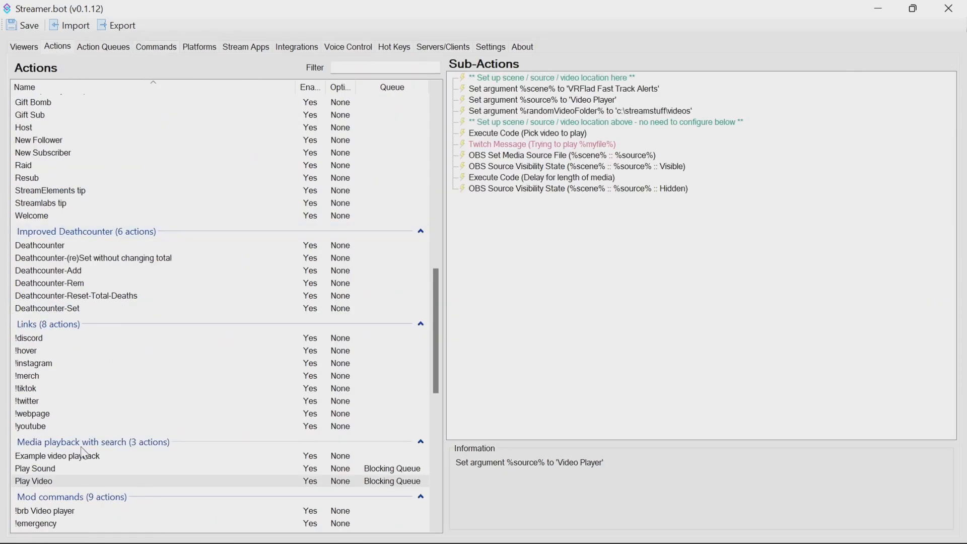
click(85, 459)
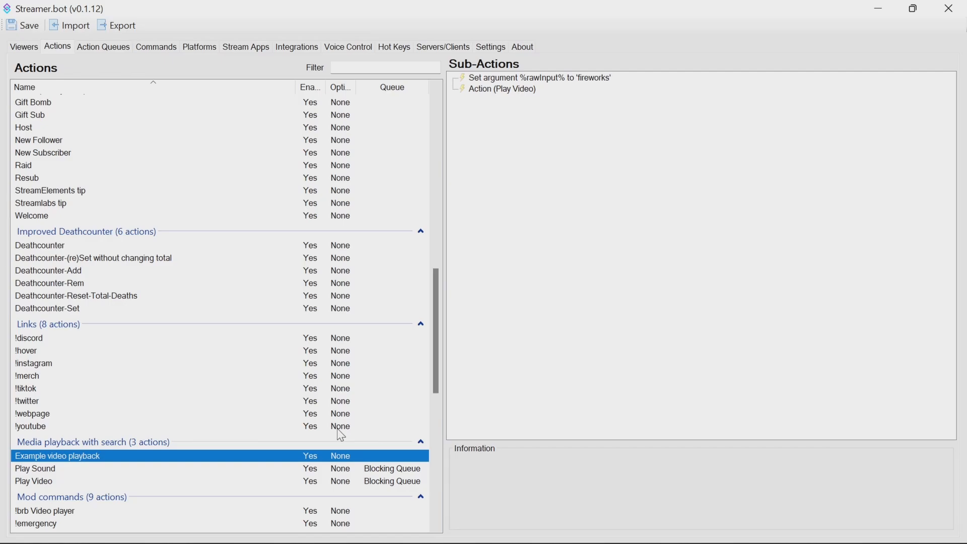
click(531, 82)
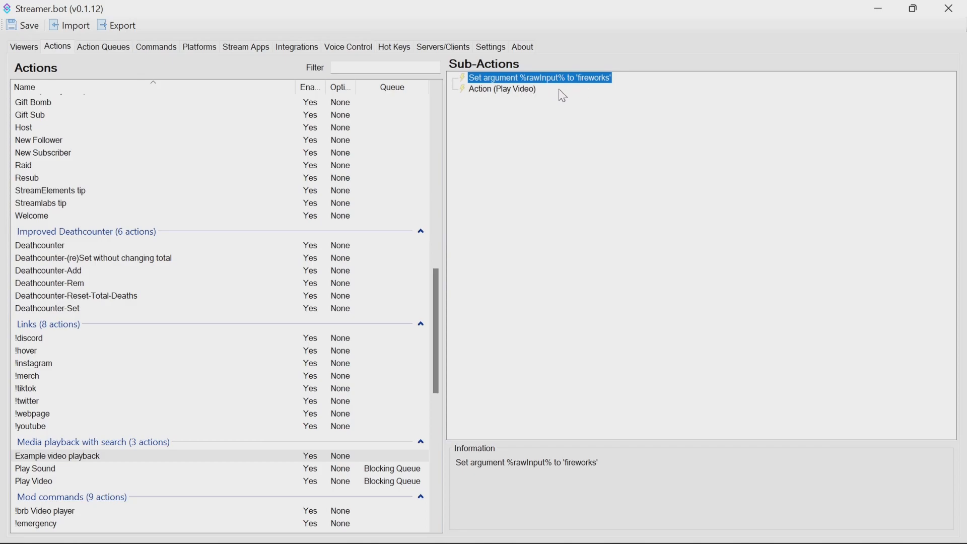
click(496, 93)
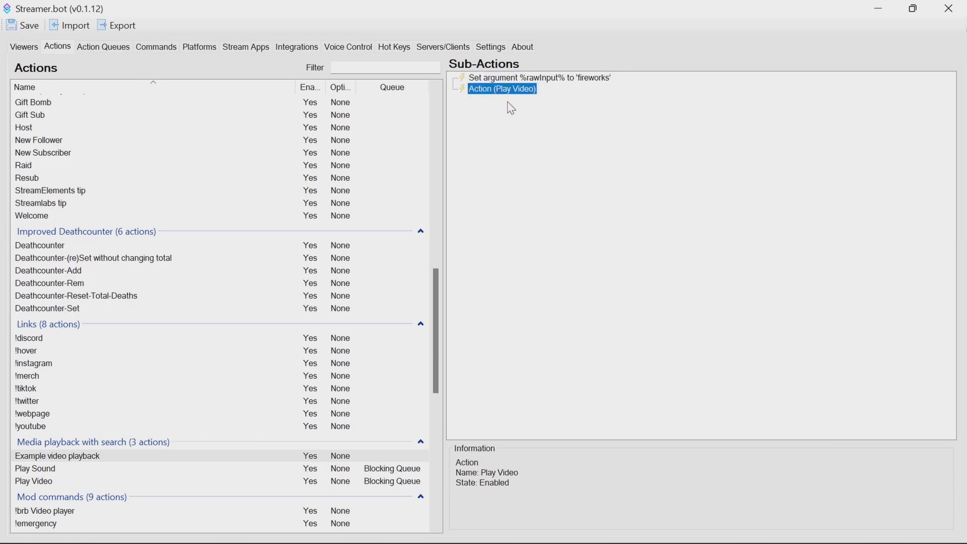
right_click(508, 103)
mouse_move(541, 115)
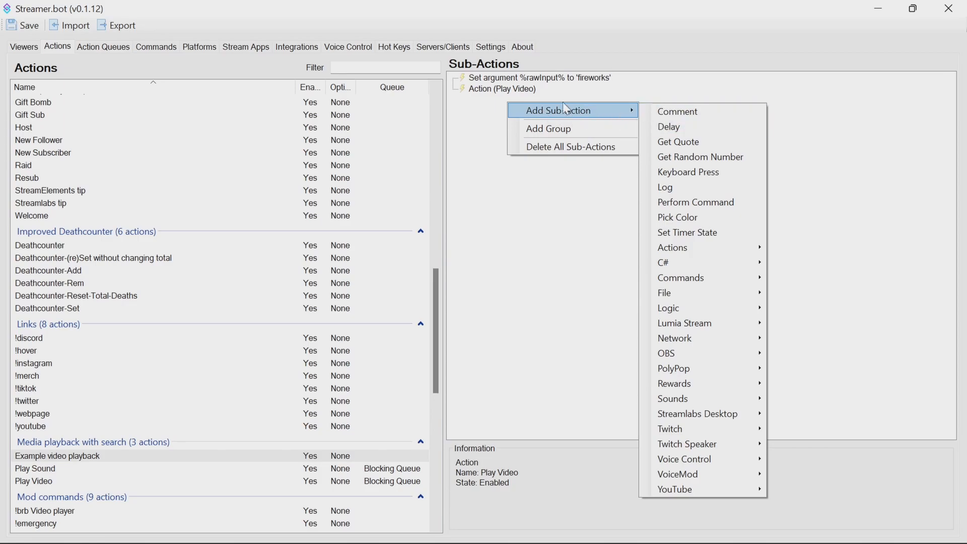
mouse_move(674, 246)
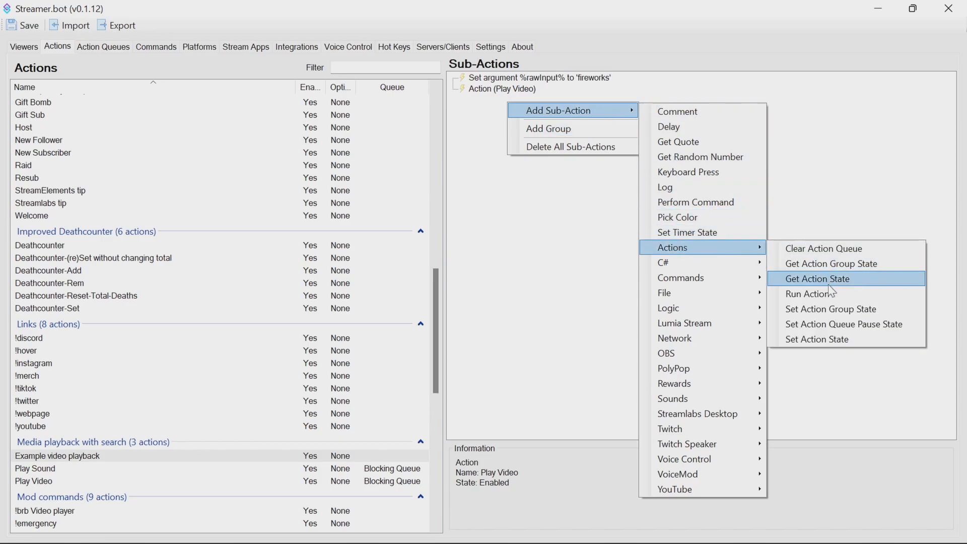
click(543, 209)
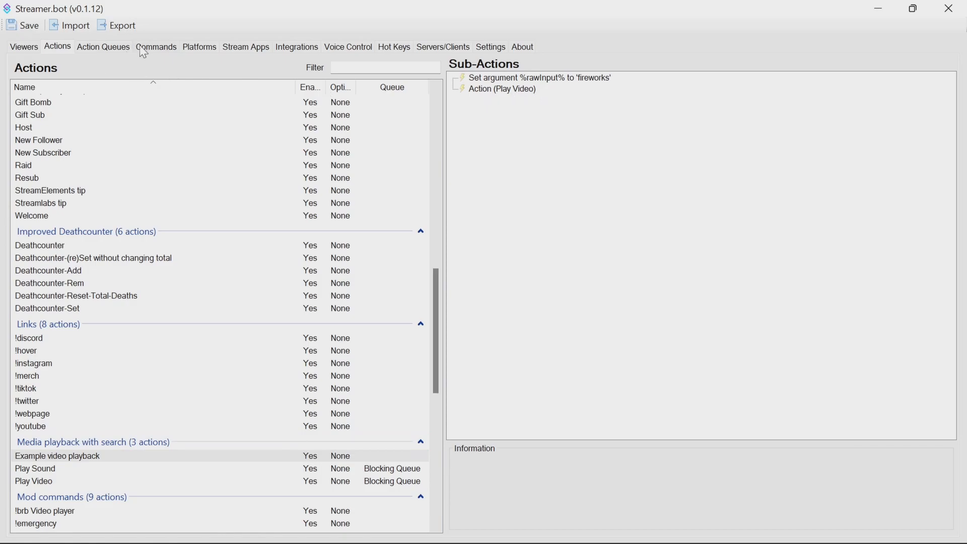
Create a !fireworkvideo command in the Media playback group and allow the Moderators group to use it.
click(155, 51)
right_click(470, 159)
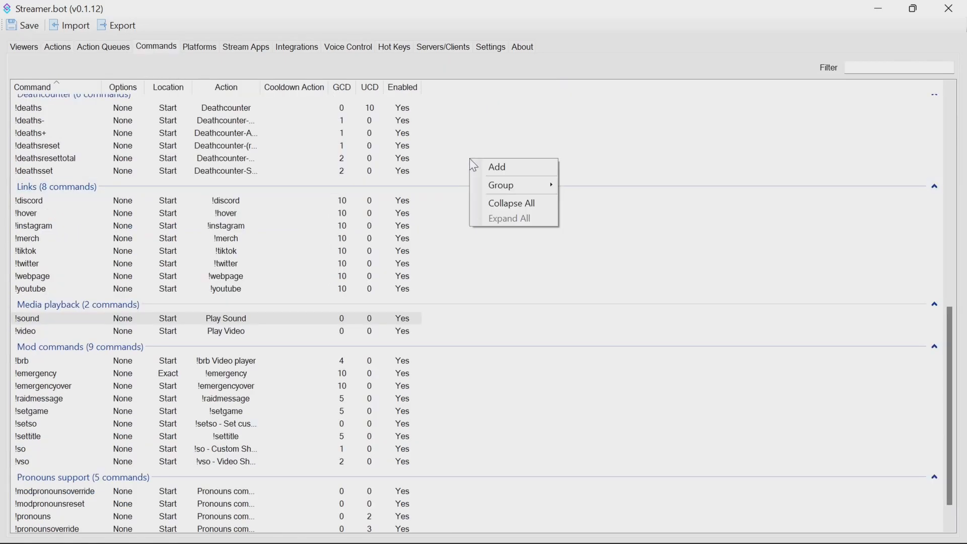
click(495, 168)
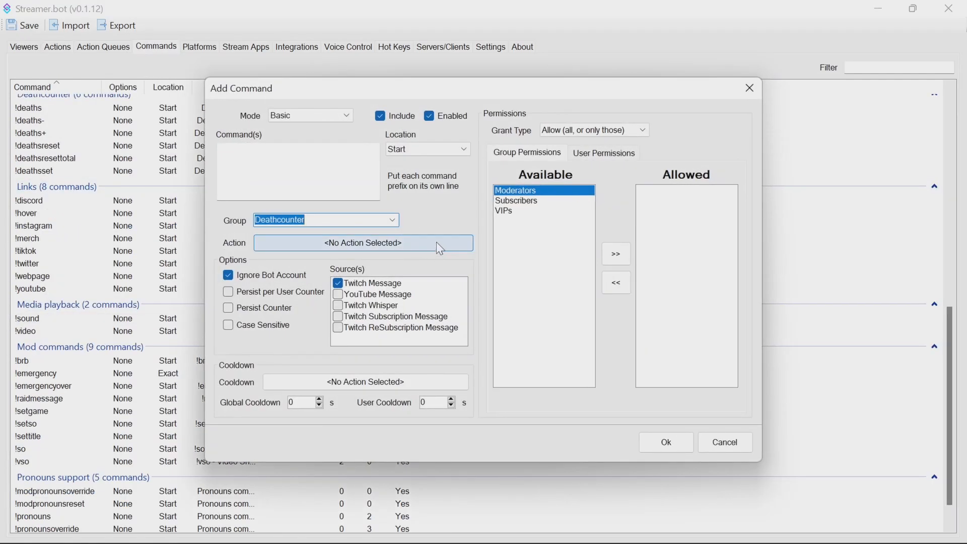
click(392, 220)
click(337, 305)
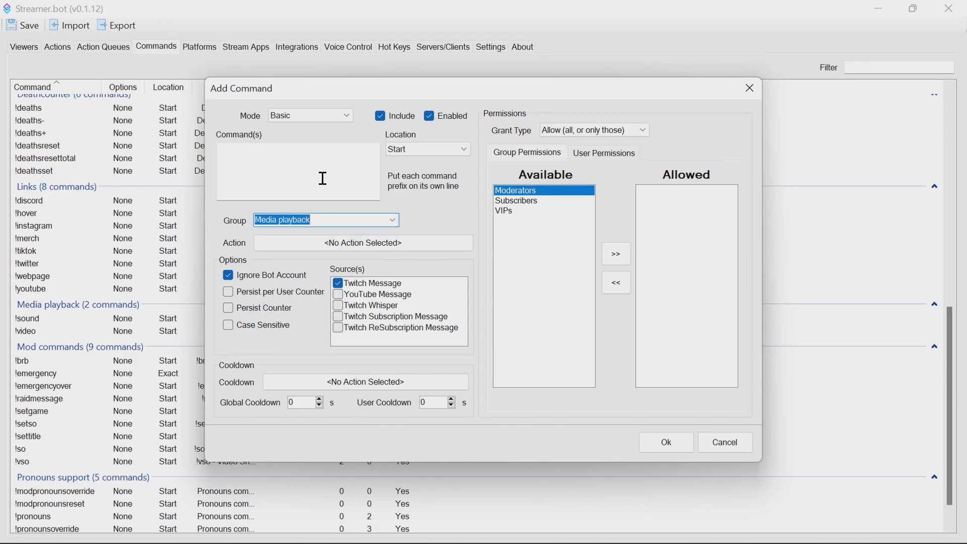
click(318, 172)
text(!fire)
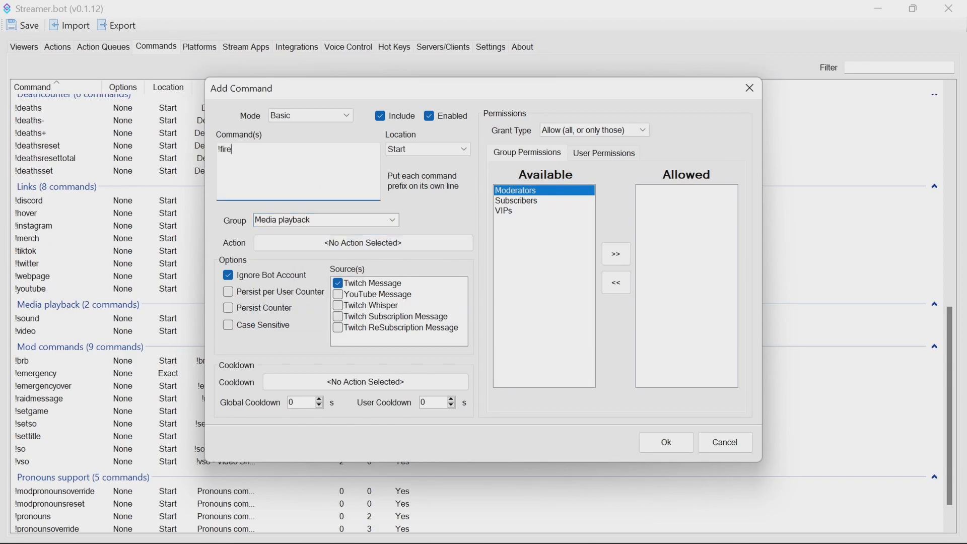
text(workvideo)
click(620, 257)
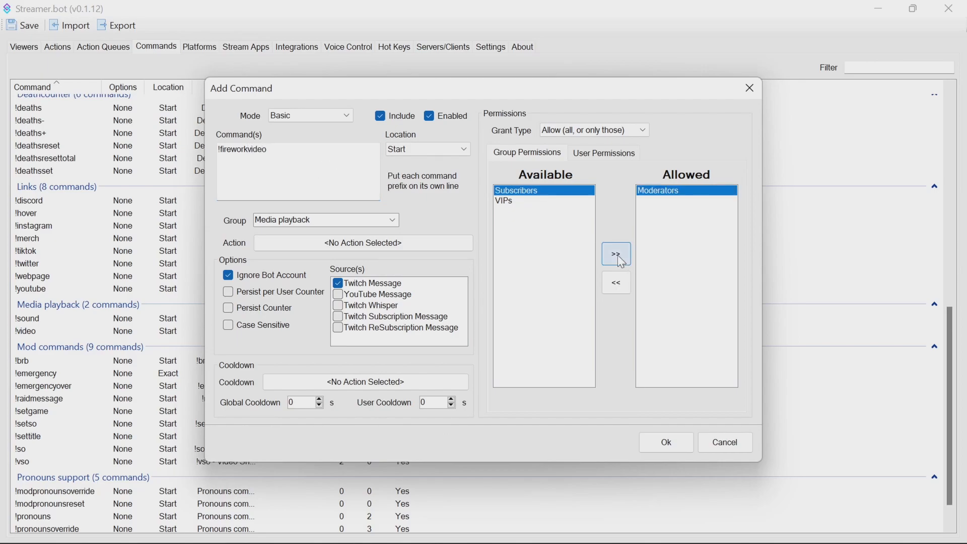
click(668, 442)
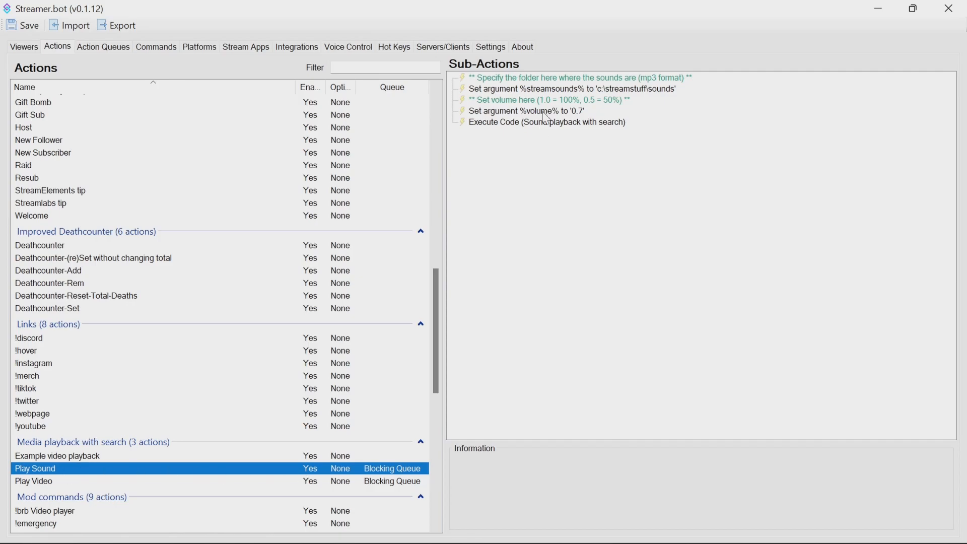
Review the streamsounds folder argument, the volume argument and the Execute Code sub-action of the Play Sound action.
click(548, 91)
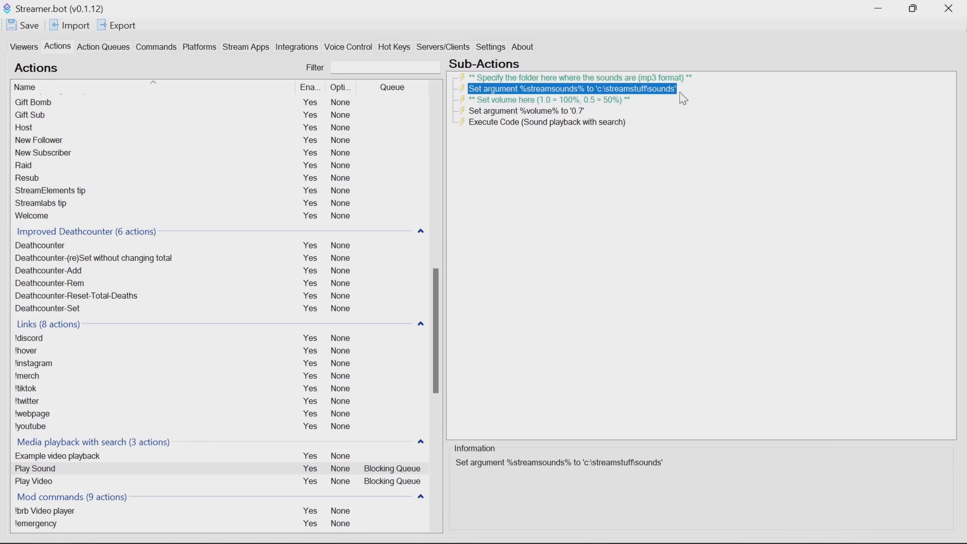
click(521, 112)
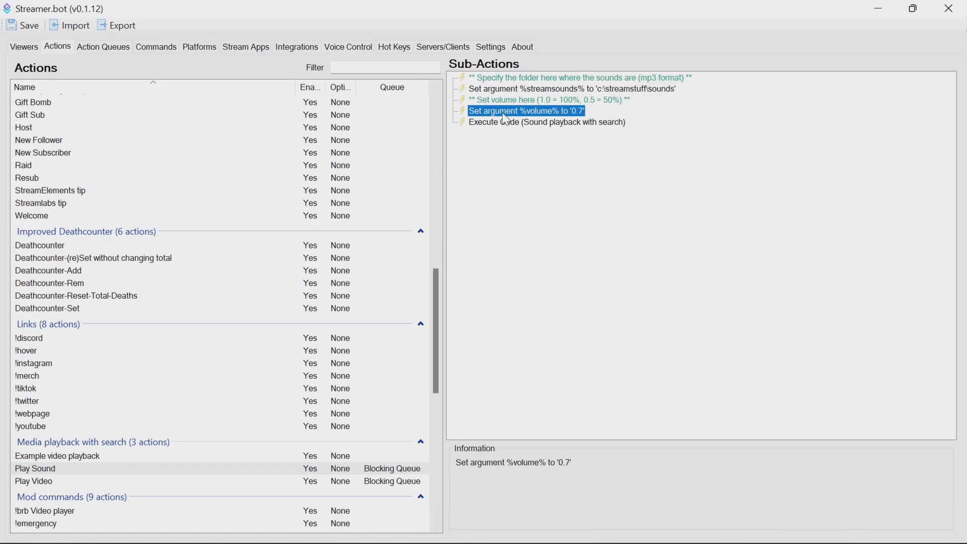
click(569, 125)
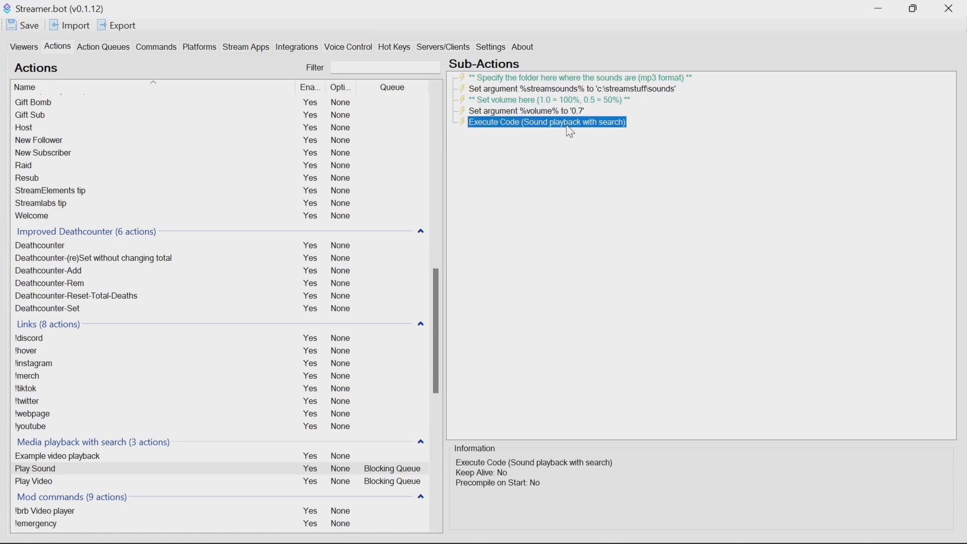
Open the Sound playback with search code and examine the searchString, rand, random and myDirectory declarations in Execute().
double_click(568, 126)
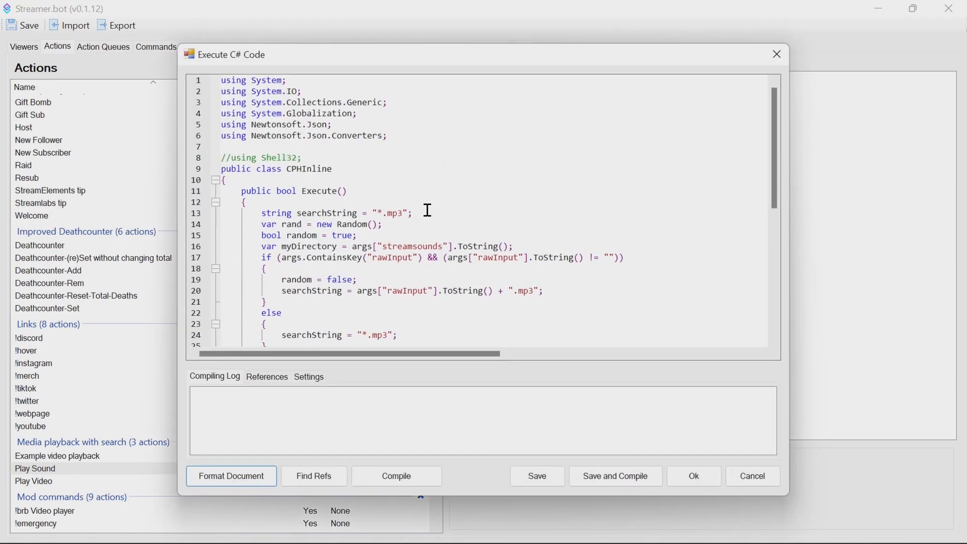
drag(428, 212, 247, 214)
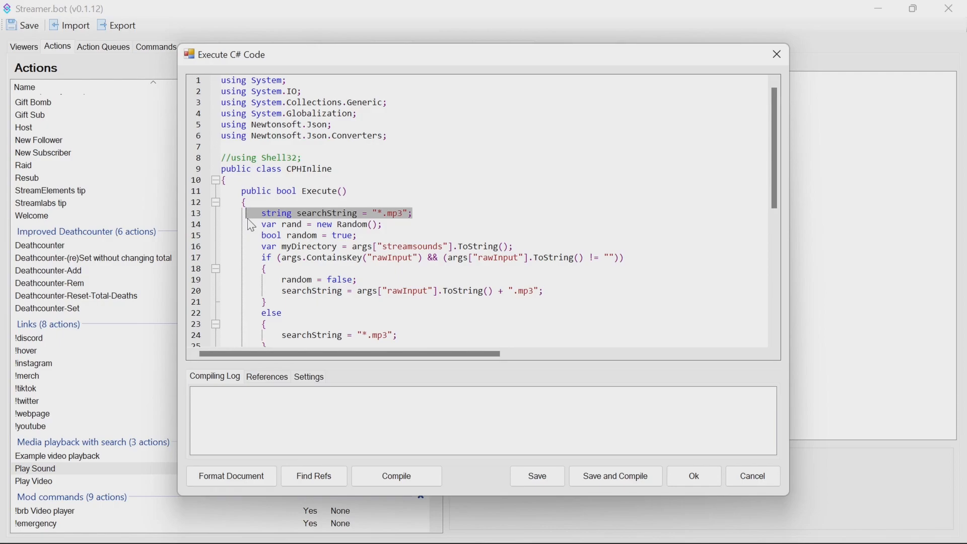
click(406, 222)
drag(383, 225, 253, 224)
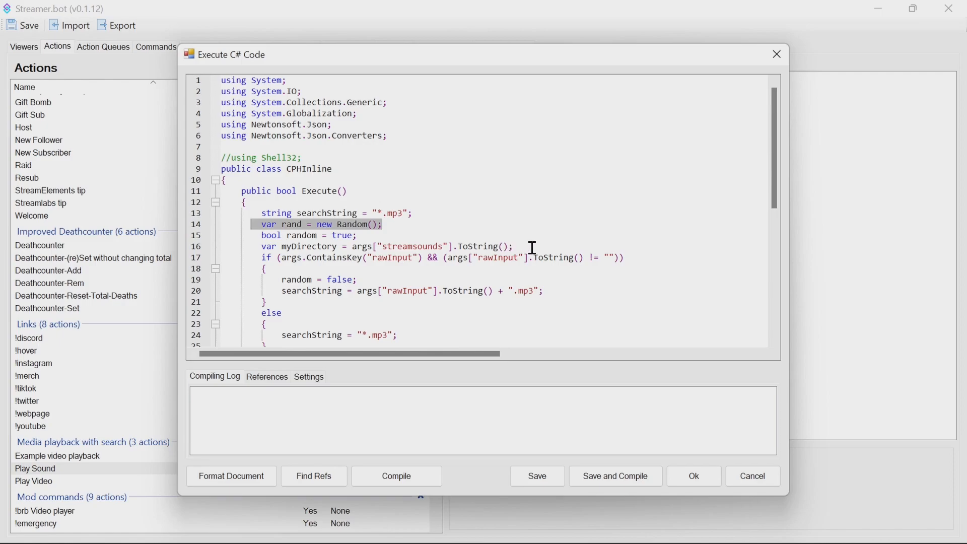
drag(398, 237, 263, 236)
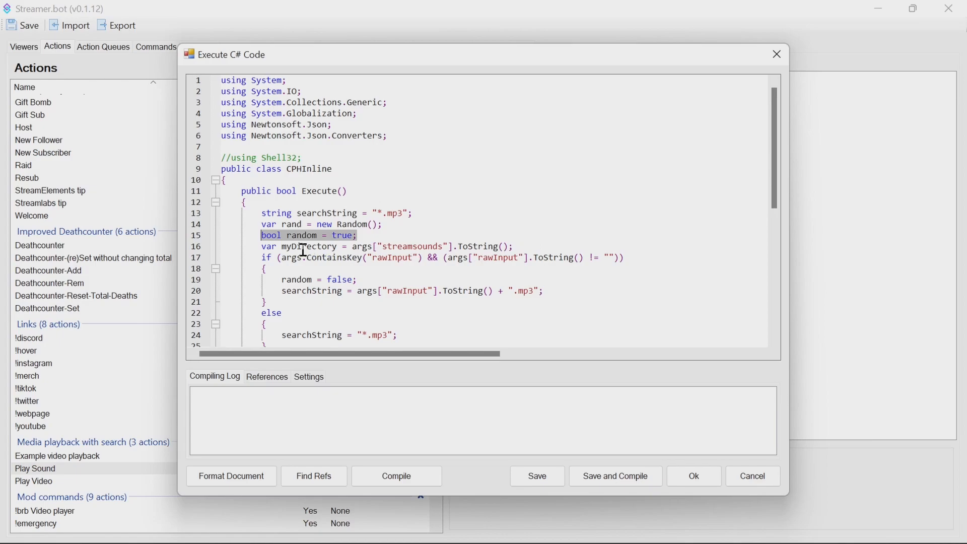
drag(265, 245, 343, 247)
click(397, 246)
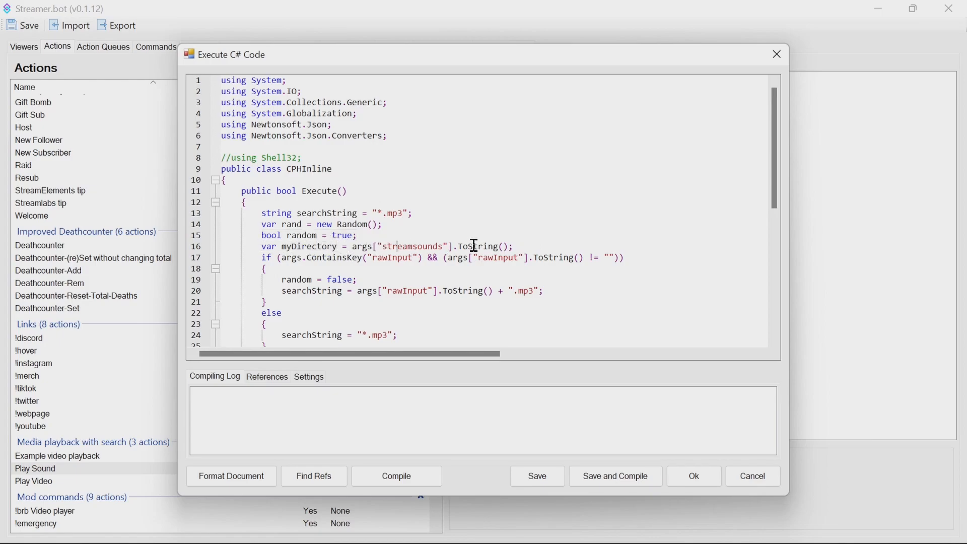
double_click(399, 246)
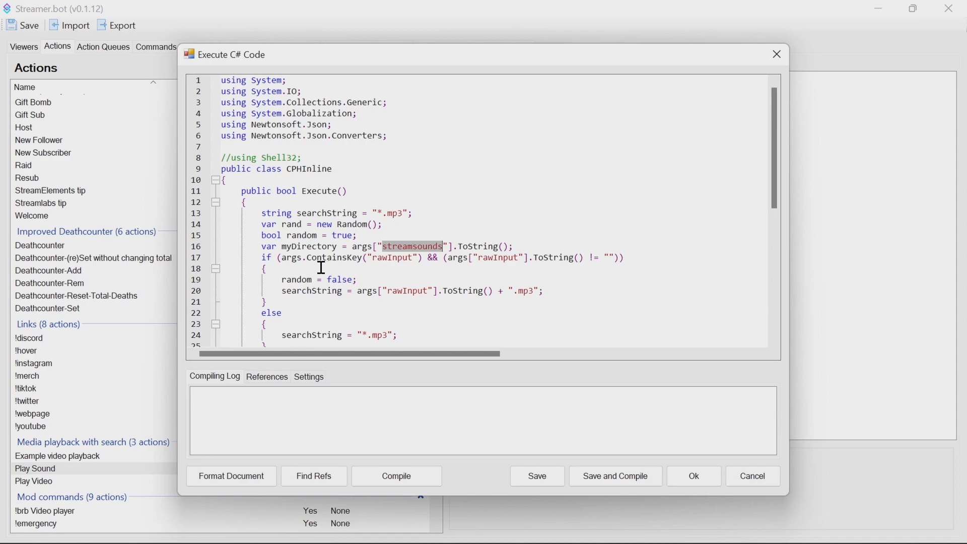
Examine the rawInput condition and how its if and else branches set random and searchString.
double_click(395, 259)
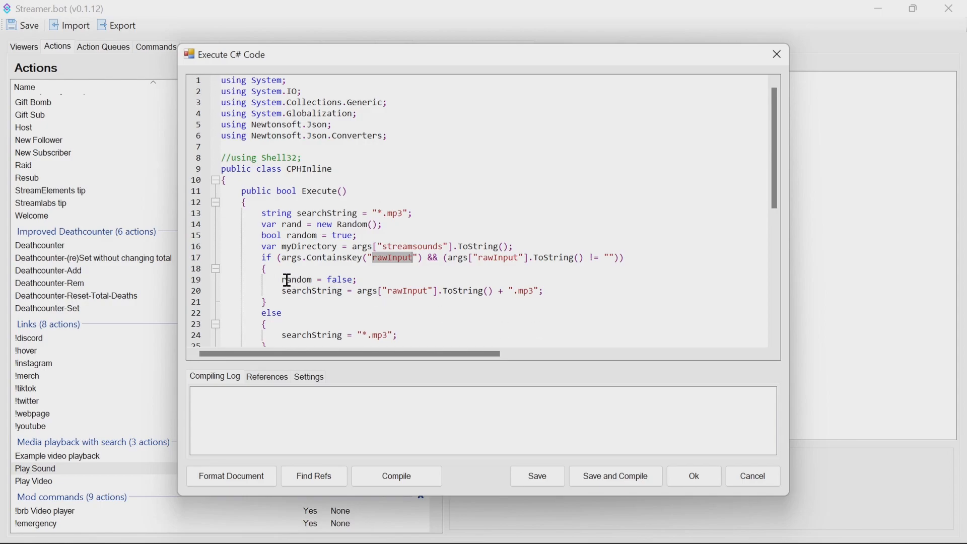
drag(281, 280, 355, 278)
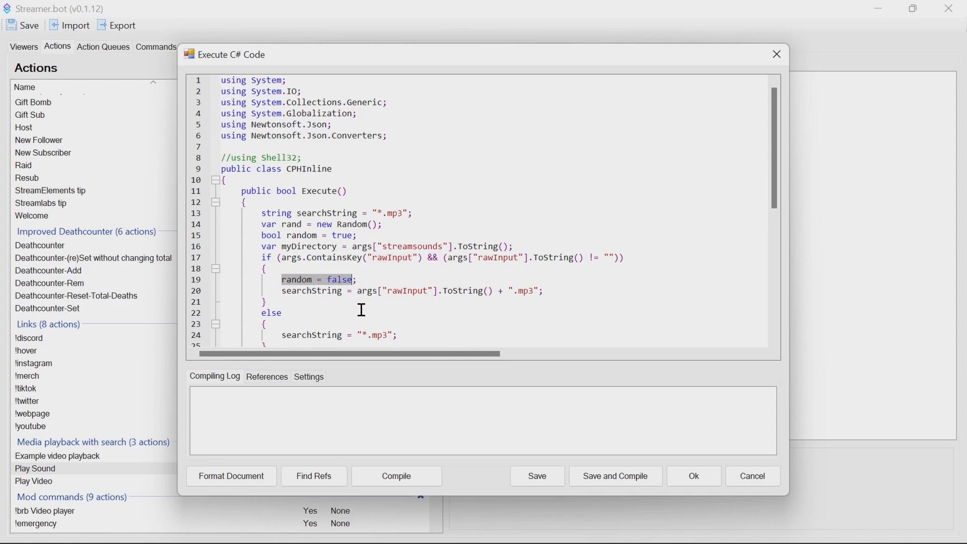
drag(554, 292, 277, 292)
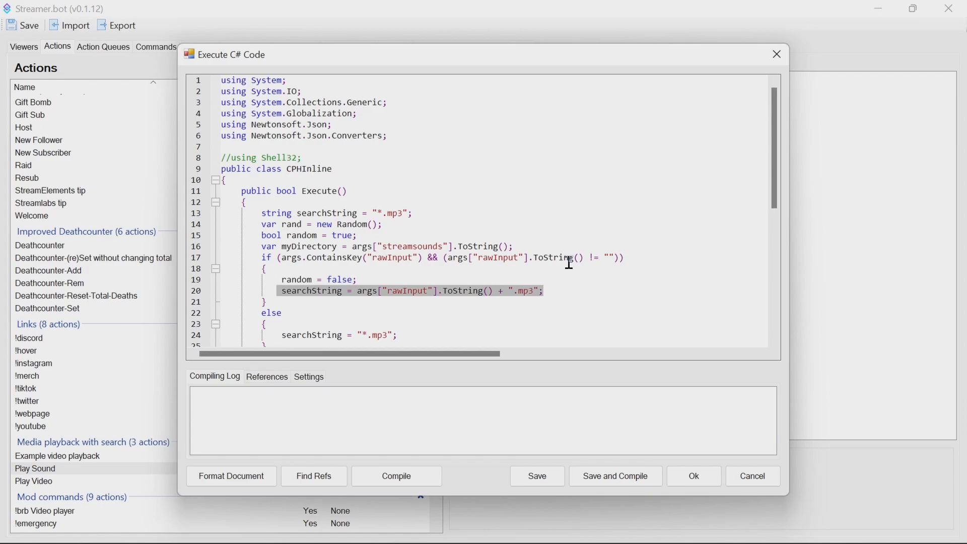
scroll(571, 263, down, 3)
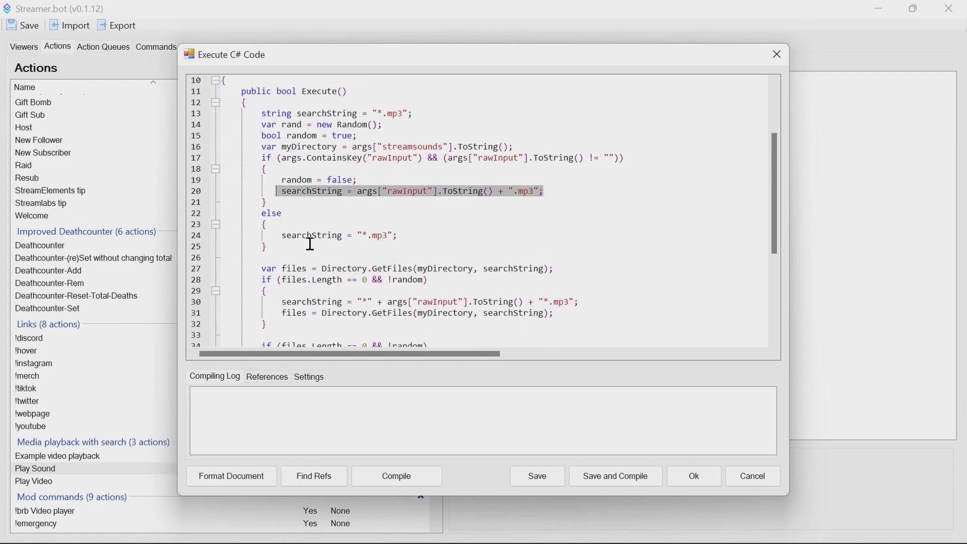
drag(281, 236, 405, 235)
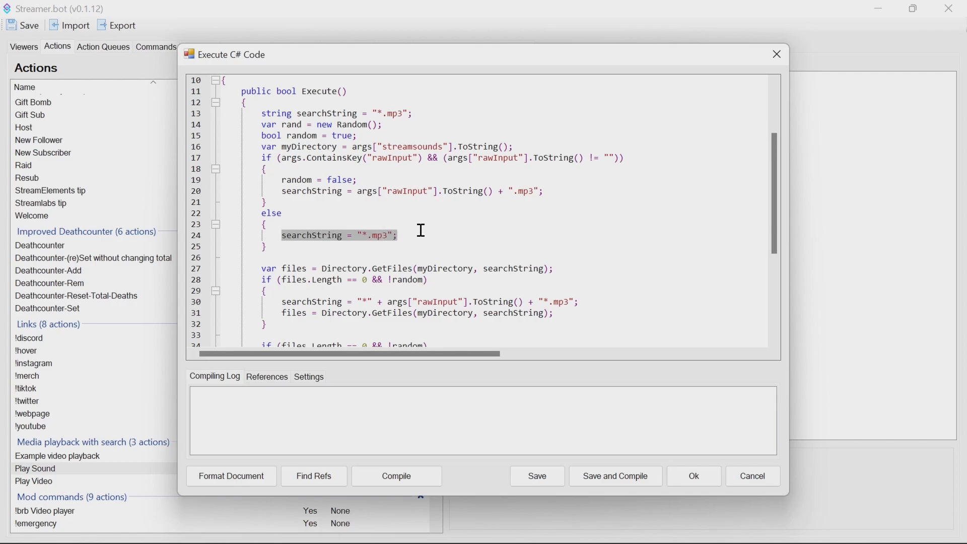
Examine the first Directory.GetFiles call, including its files variable and its myDirectory and searchString parameters.
scroll(422, 230, down, 2)
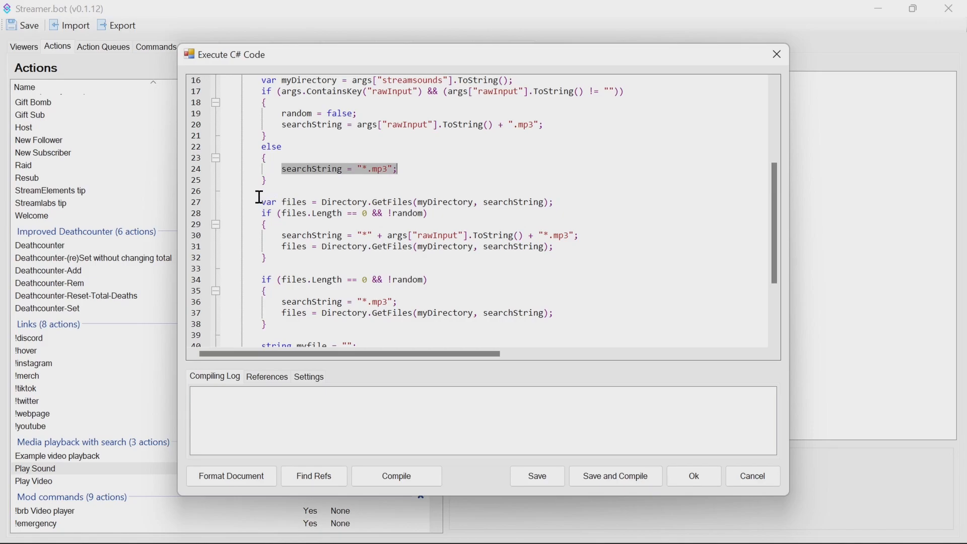
drag(261, 200, 316, 201)
drag(385, 198, 551, 202)
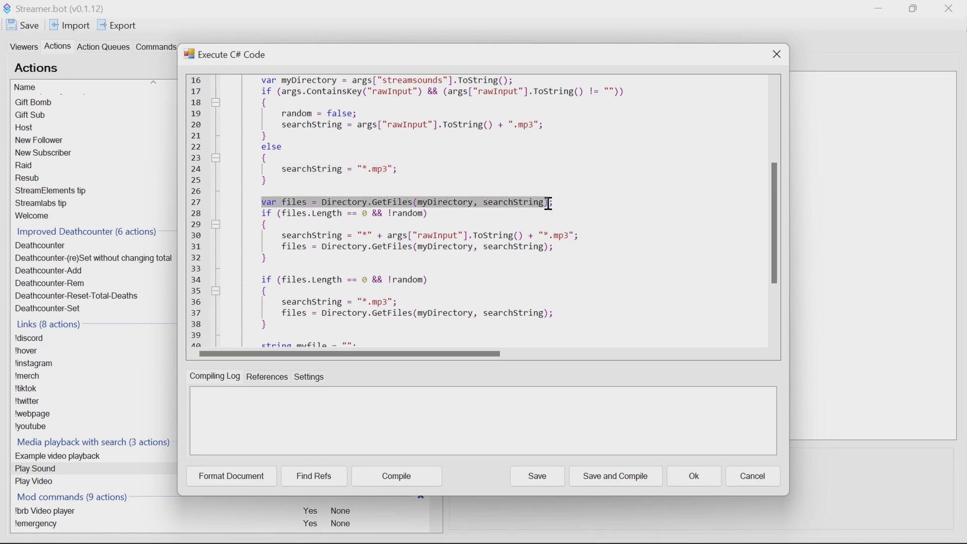
double_click(292, 202)
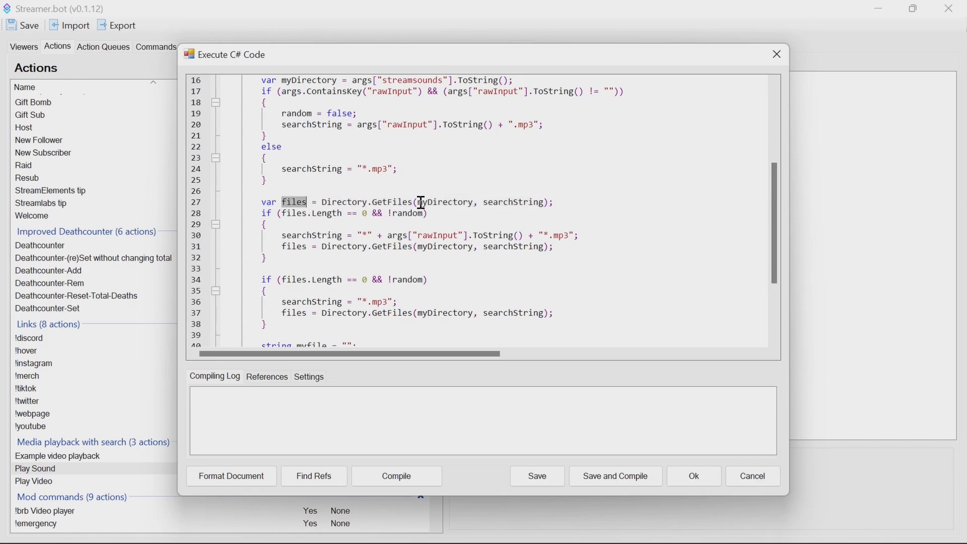
double_click(451, 202)
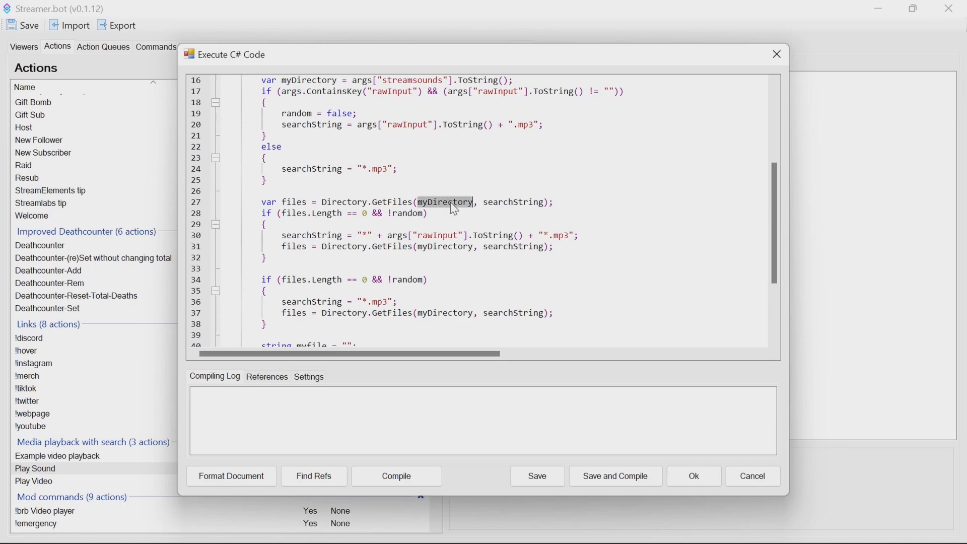
double_click(524, 202)
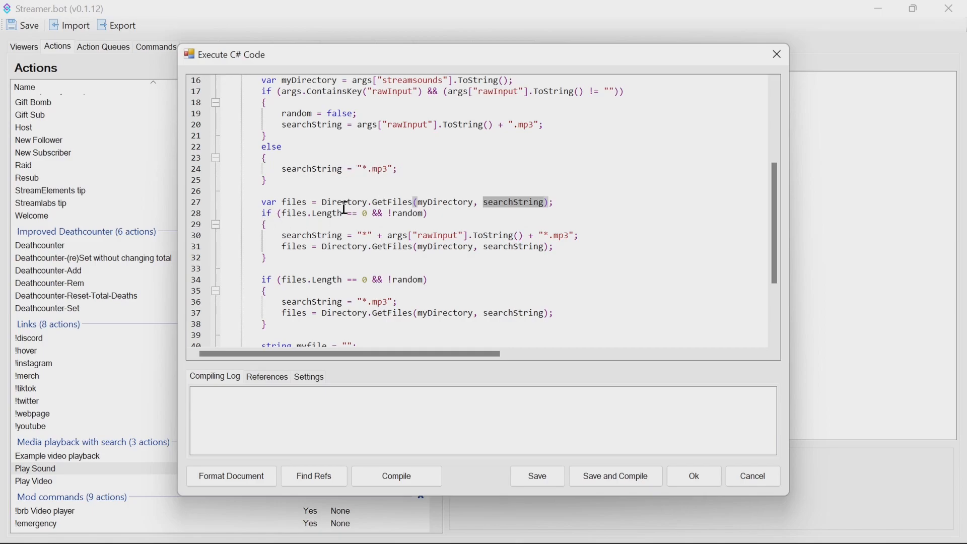
Examine the first files.Length fallback block, covering its condition, the wildcard searchString around rawInput and the repeated GetFiles call.
drag(368, 213, 279, 214)
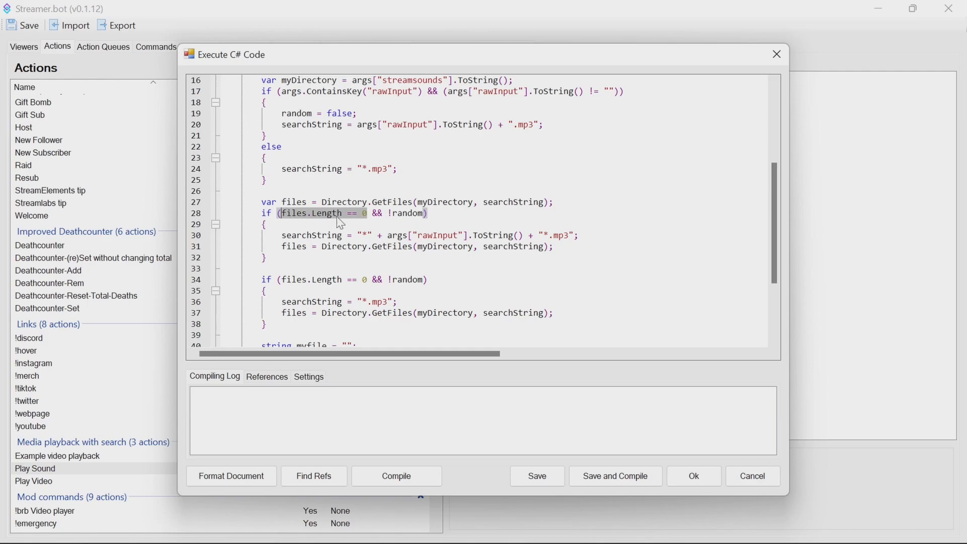
drag(387, 214, 428, 215)
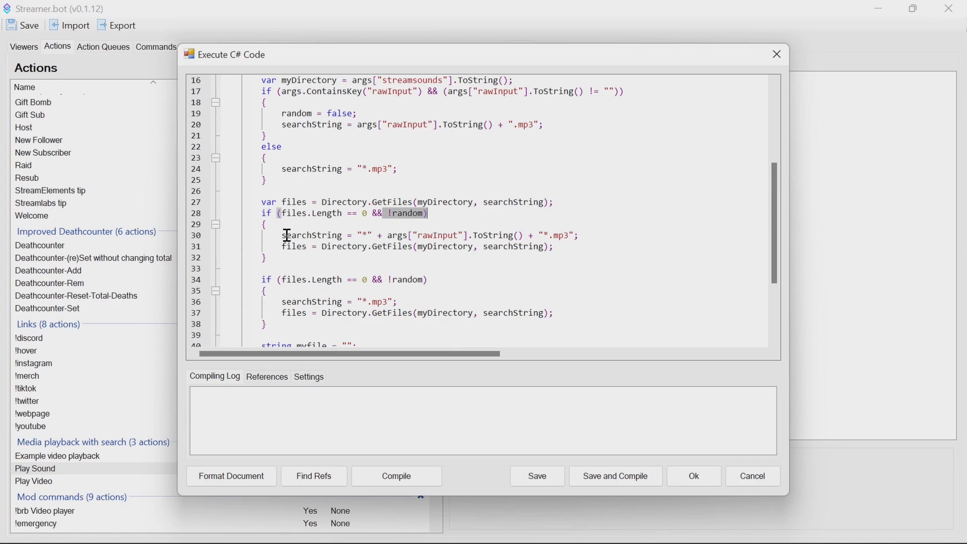
drag(358, 235, 374, 236)
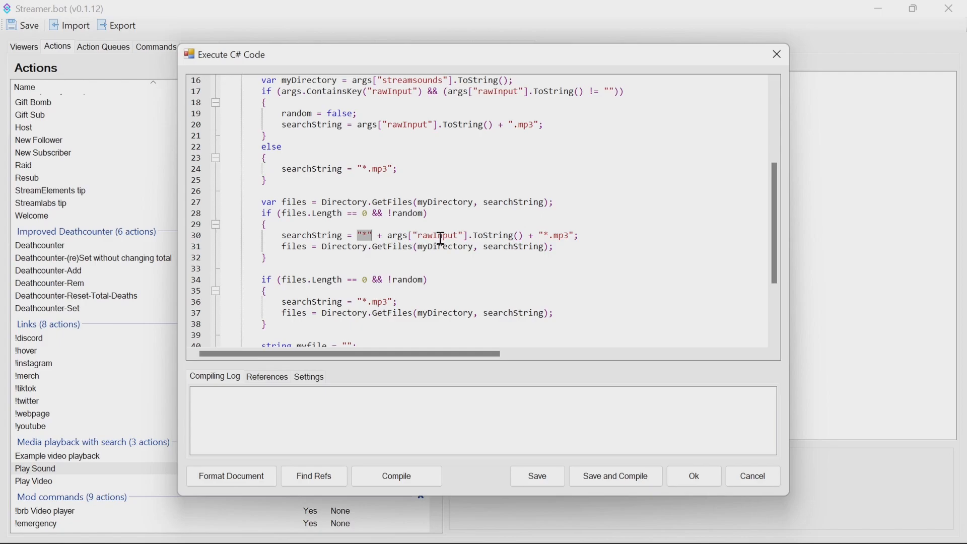
double_click(438, 235)
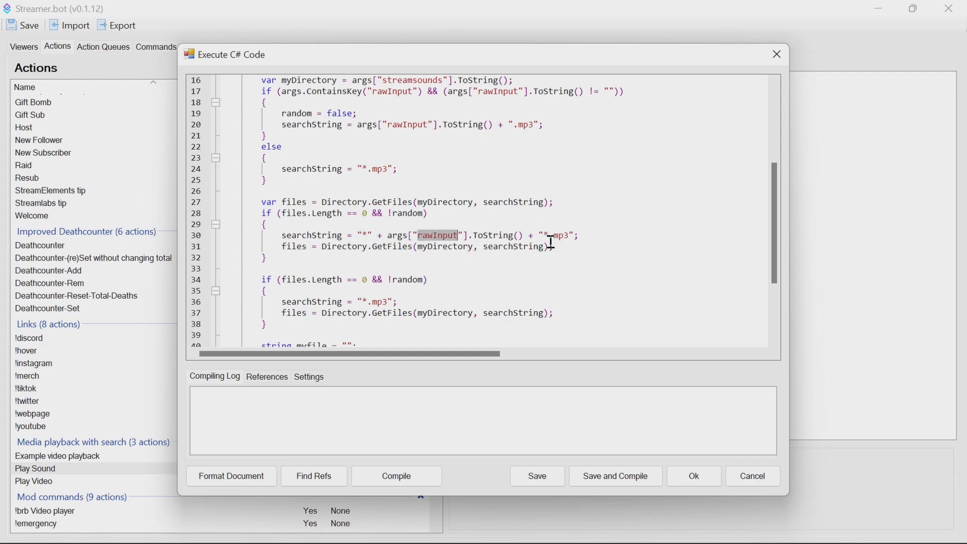
drag(531, 236, 388, 236)
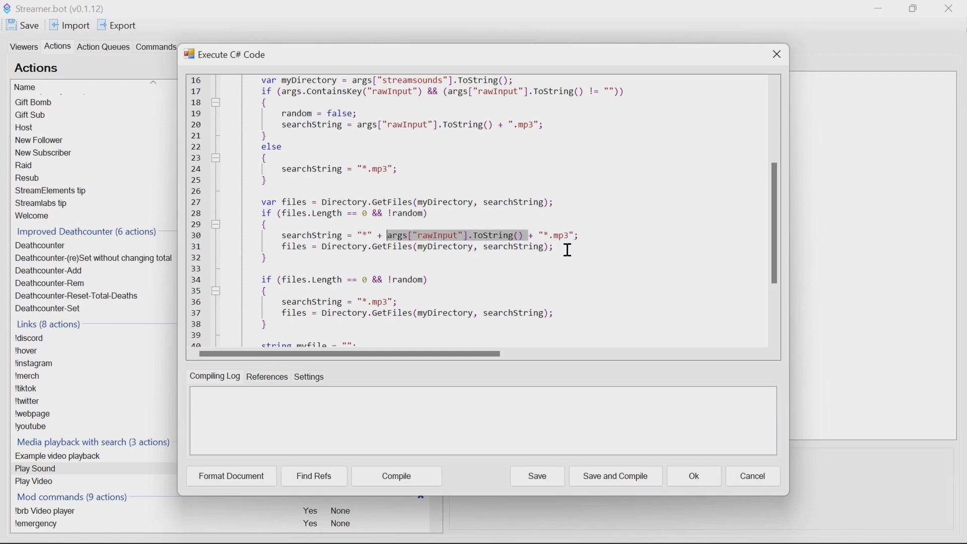
click(551, 235)
drag(550, 235, 575, 236)
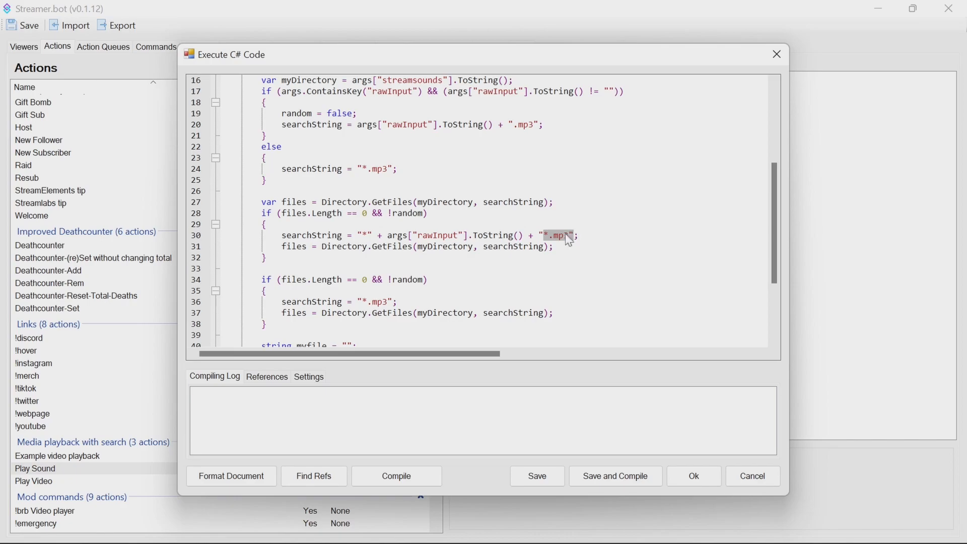
drag(559, 246, 251, 256)
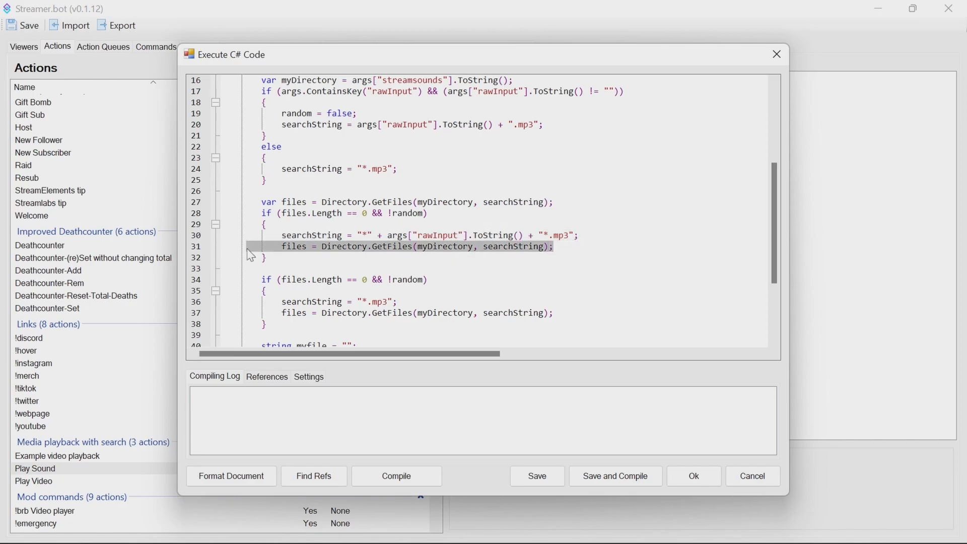
Examine the second files.Length fallback block, covering its condition, the "*.mp3" searchString and the repeated Directory.GetFiles call.
scroll(363, 268, down, 2)
drag(431, 215, 262, 216)
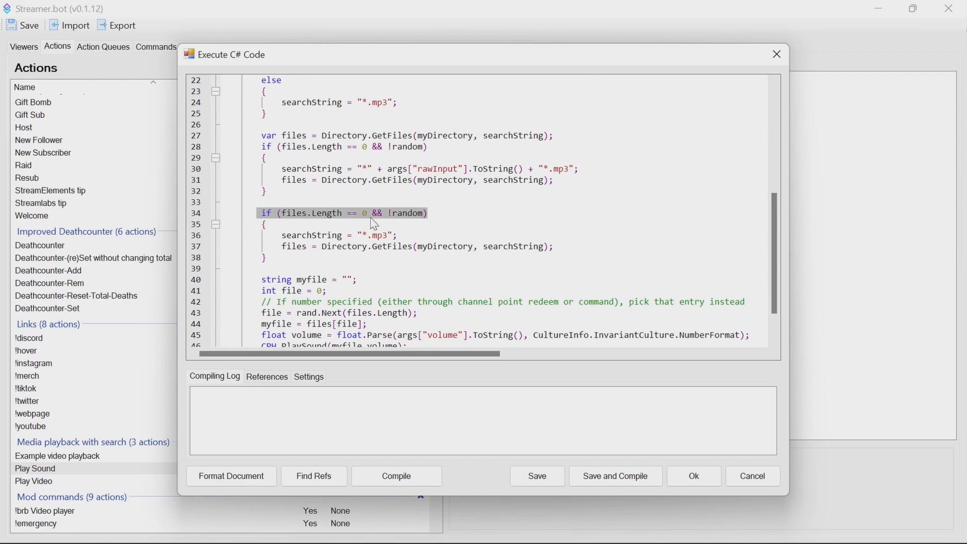
drag(282, 237, 410, 237)
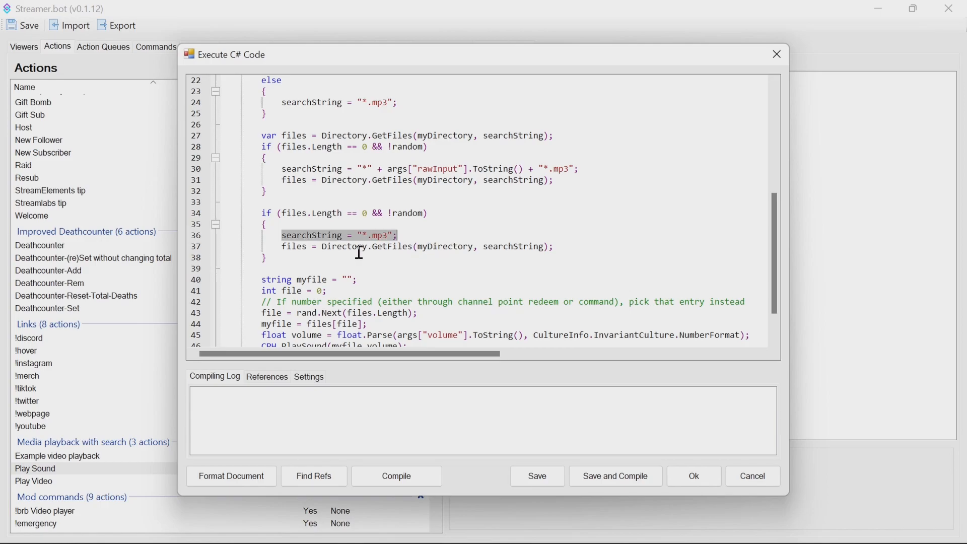
drag(281, 248, 565, 244)
Examine how rand.Next picks a file index and how the myfile string is assigned from the files array.
scroll(496, 234, down, 1)
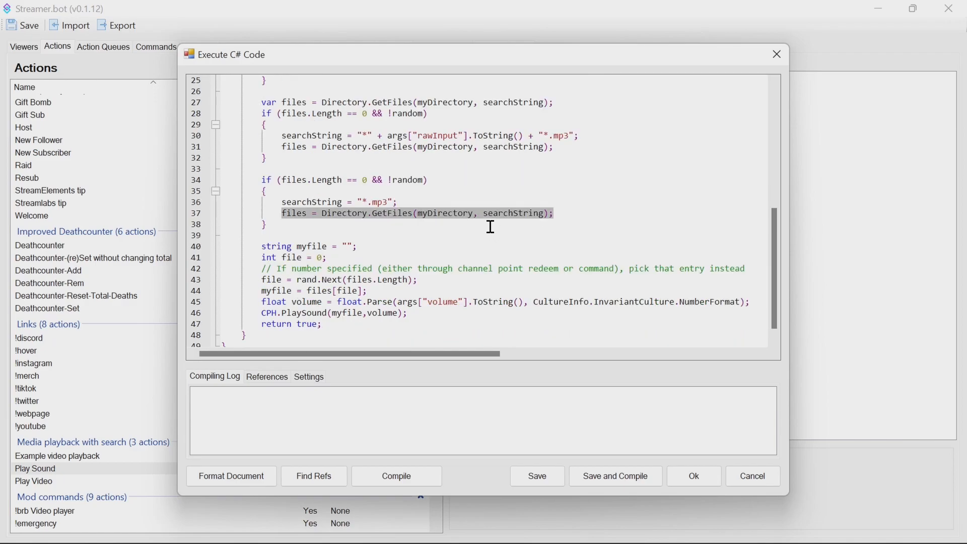
scroll(492, 228, down, 1)
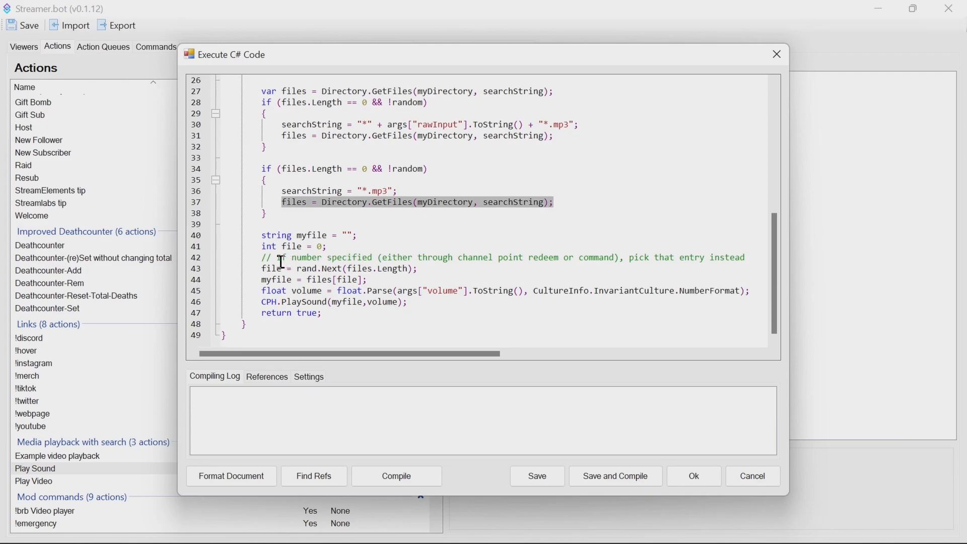
drag(418, 270, 260, 275)
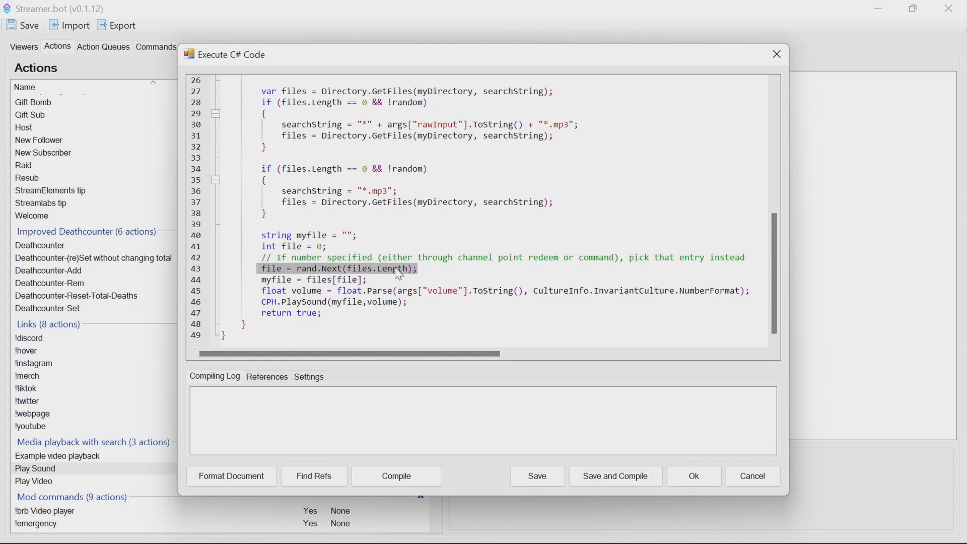
double_click(278, 280)
drag(352, 237, 263, 237)
drag(377, 280, 307, 281)
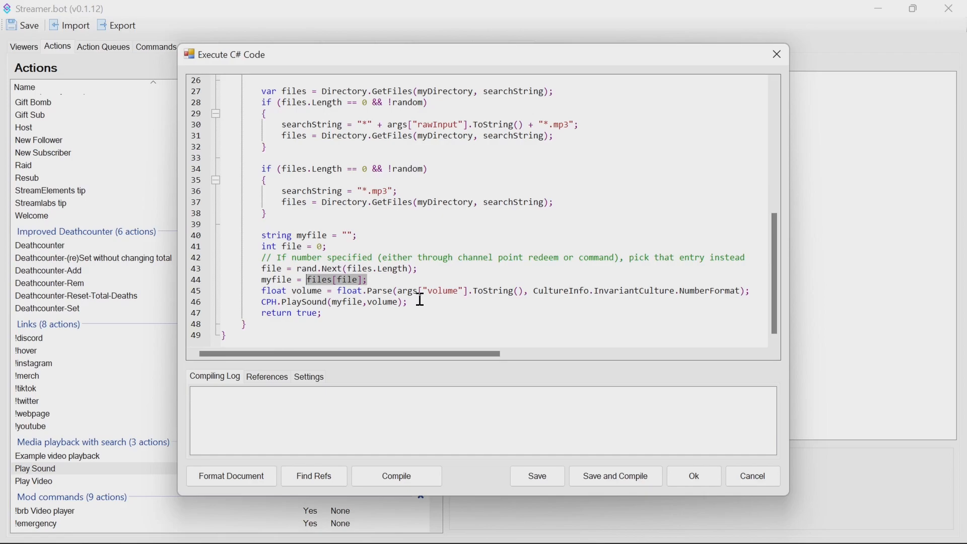
Examine the float.Parse line for volume with its InvariantCulture number format, and compare it with the %volume% argument sub-action.
drag(260, 291, 388, 291)
click(357, 291)
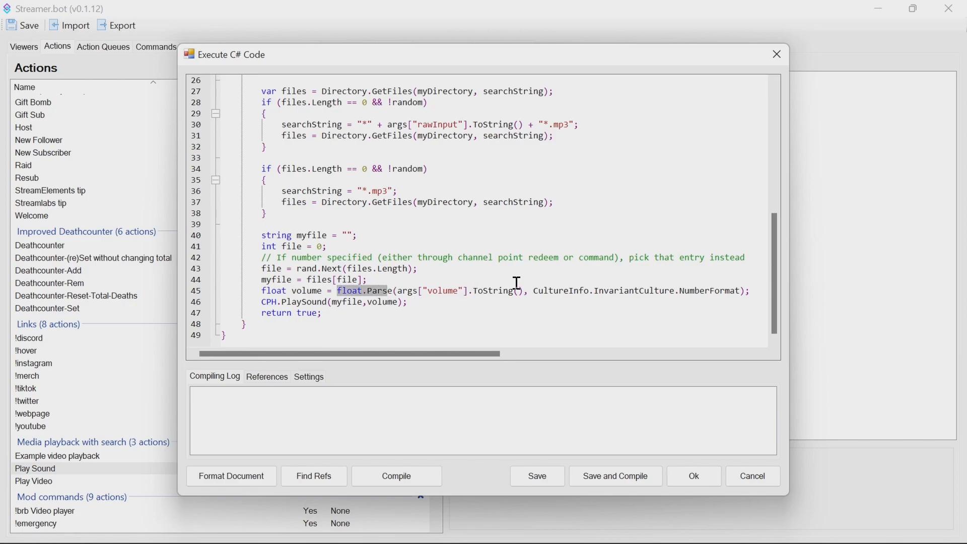
click(396, 291)
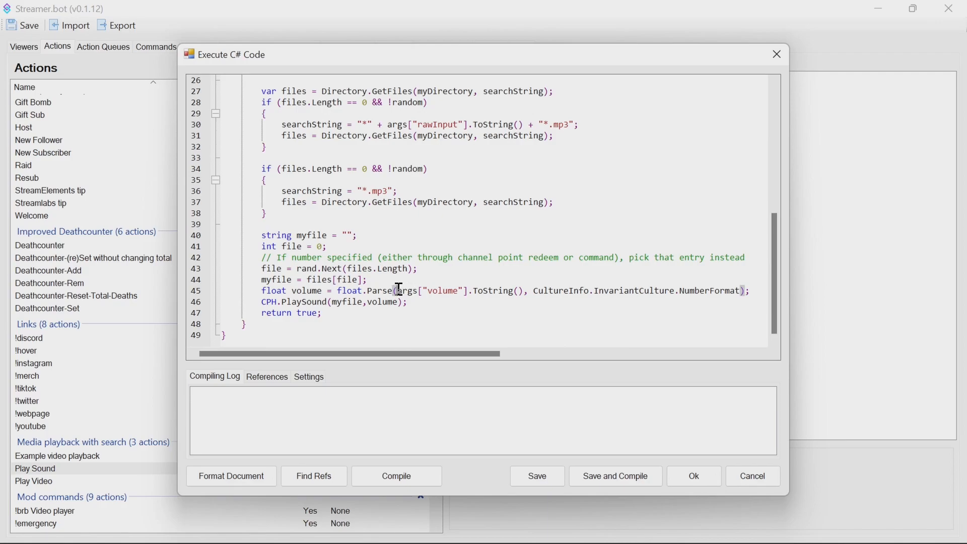
drag(529, 291, 402, 292)
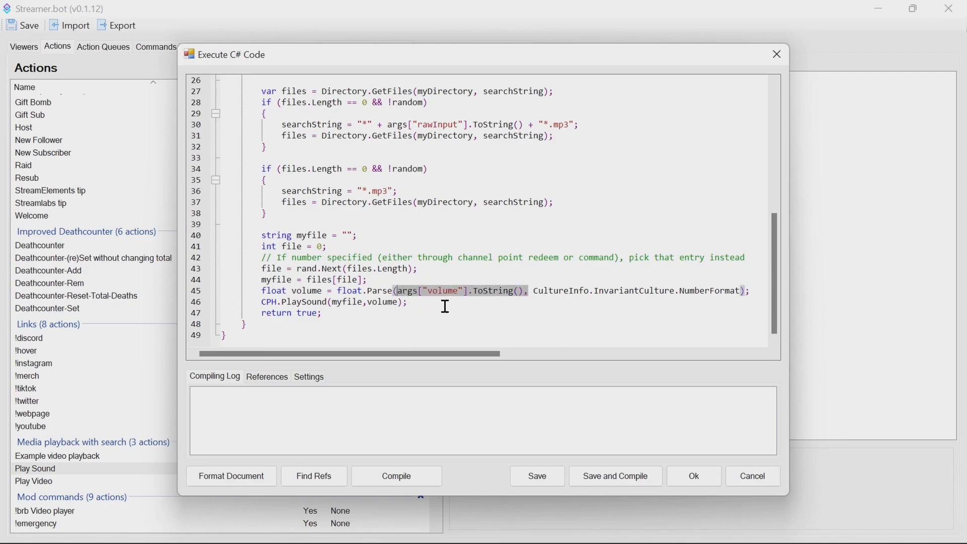
drag(535, 292, 739, 291)
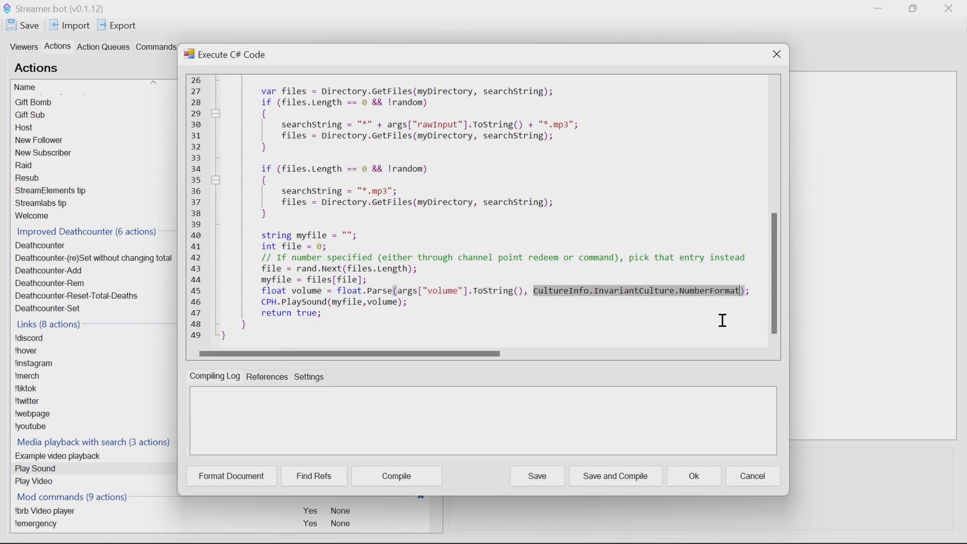
drag(500, 56, 600, 179)
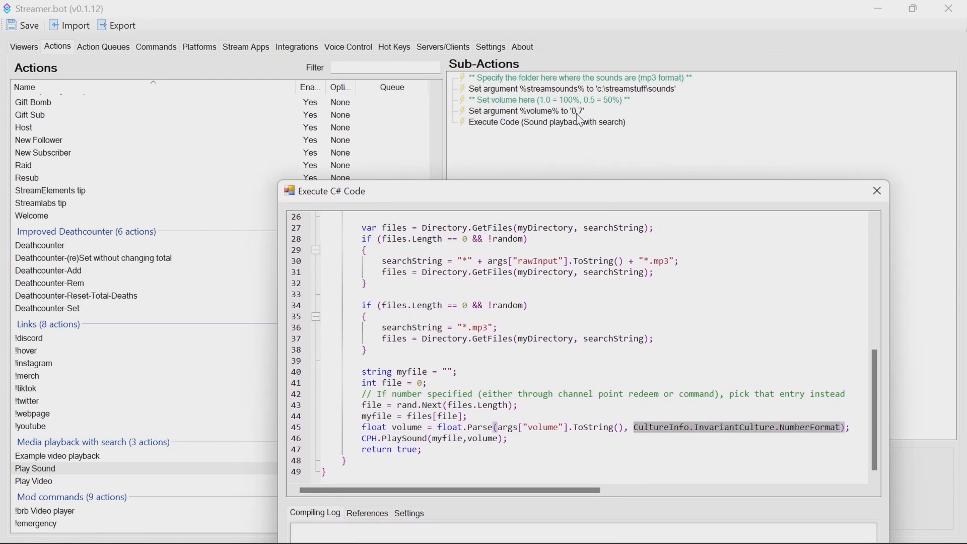
drag(646, 201, 623, 42)
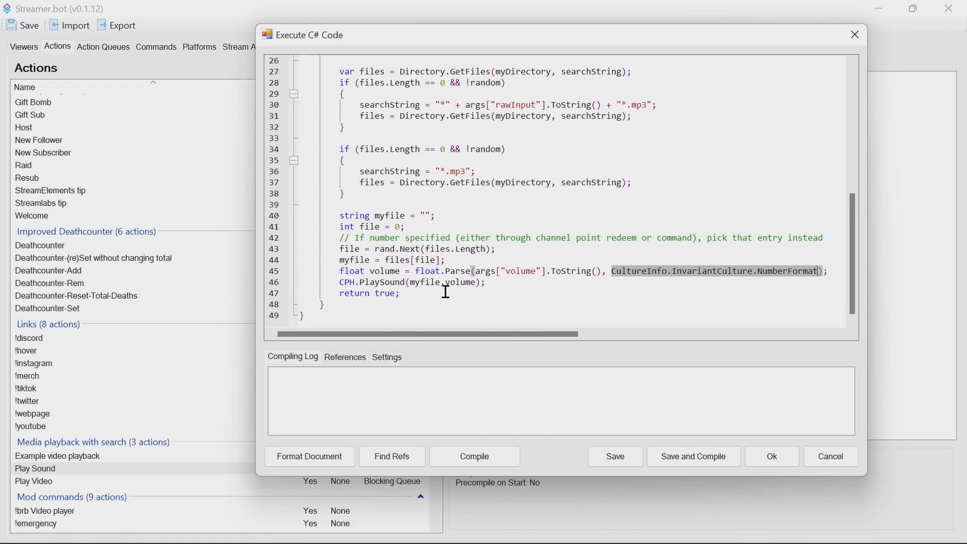
Examine the CPH.PlaySound call with its myfile and volume parameters and the return statement, and close the sound code.
drag(509, 283, 348, 288)
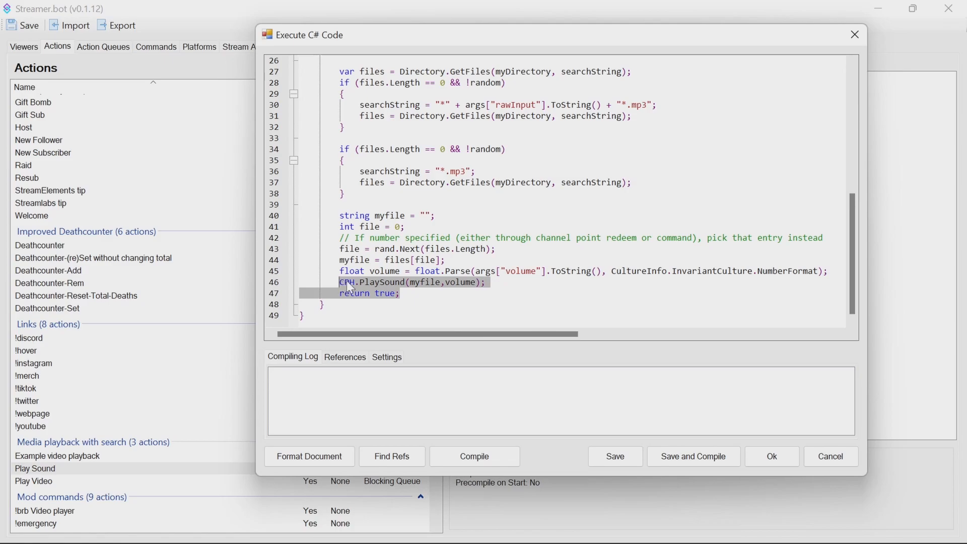
click(432, 281)
double_click(469, 283)
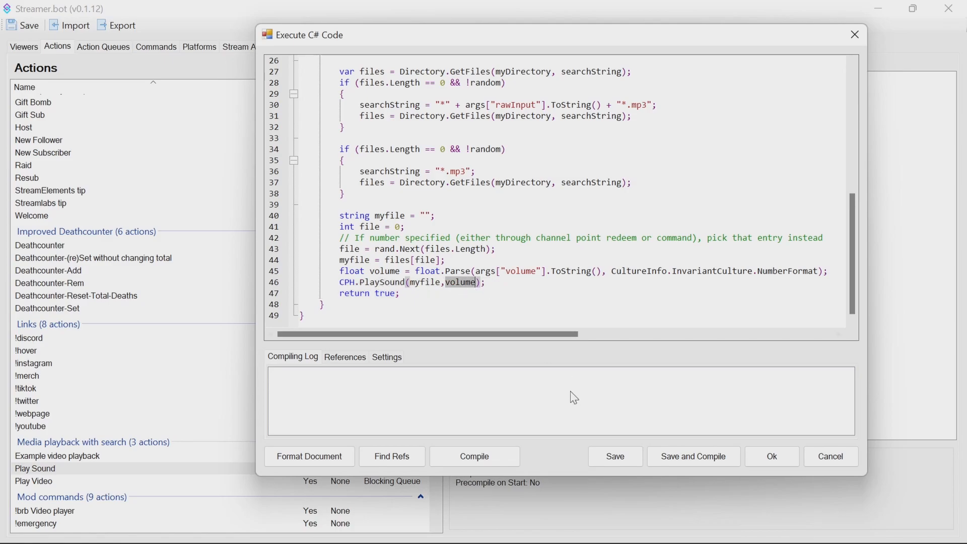
double_click(425, 282)
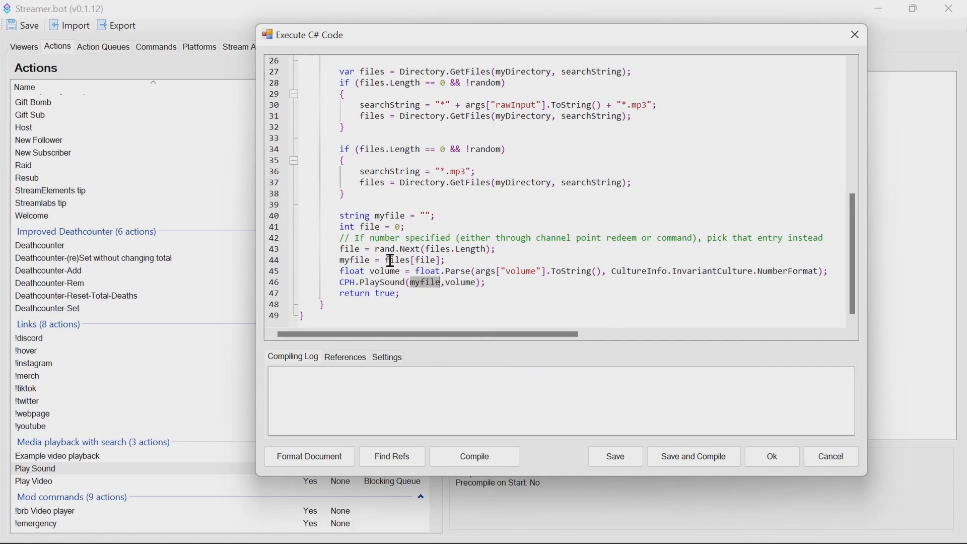
double_click(470, 284)
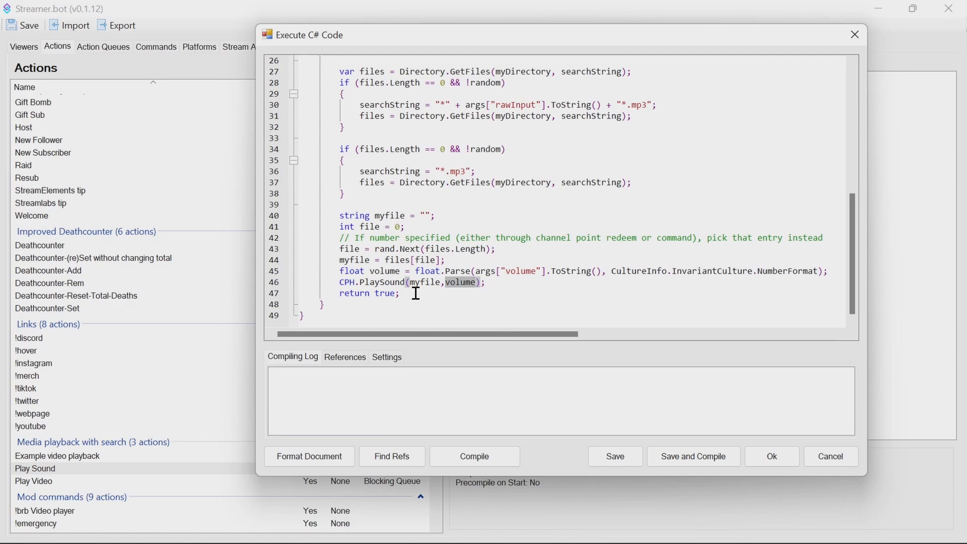
drag(410, 294, 300, 295)
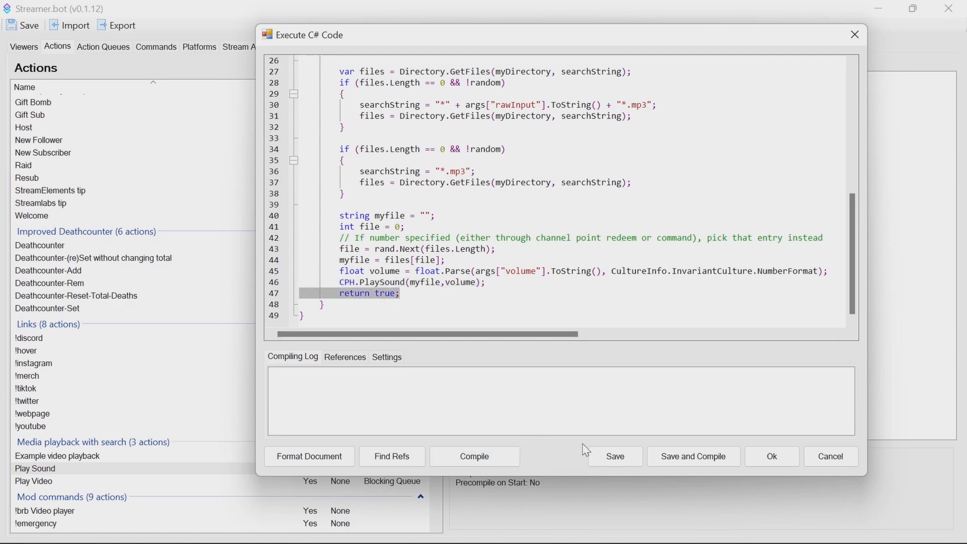
click(690, 457)
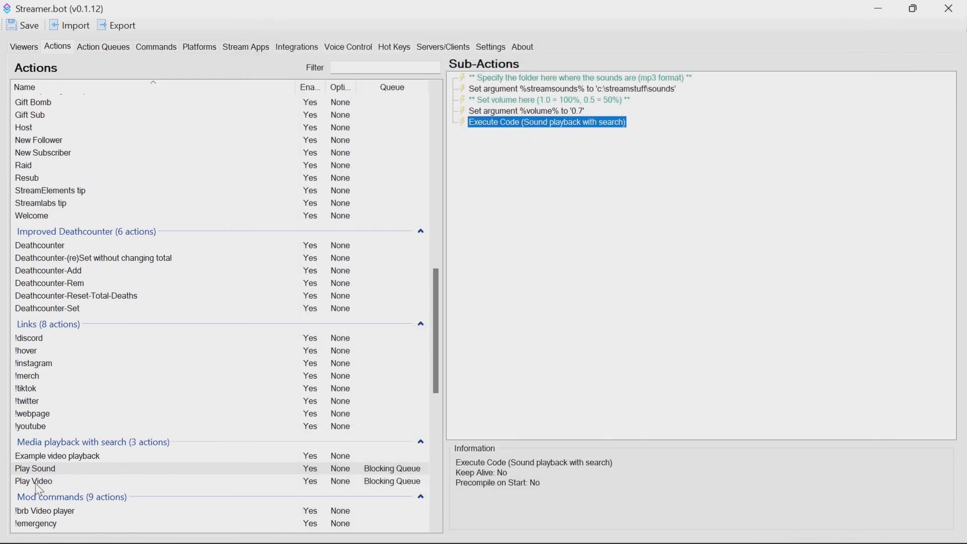
Open the Pick video to play code in the Play Video action and examine its "*.mp4" searchString declaration.
click(60, 482)
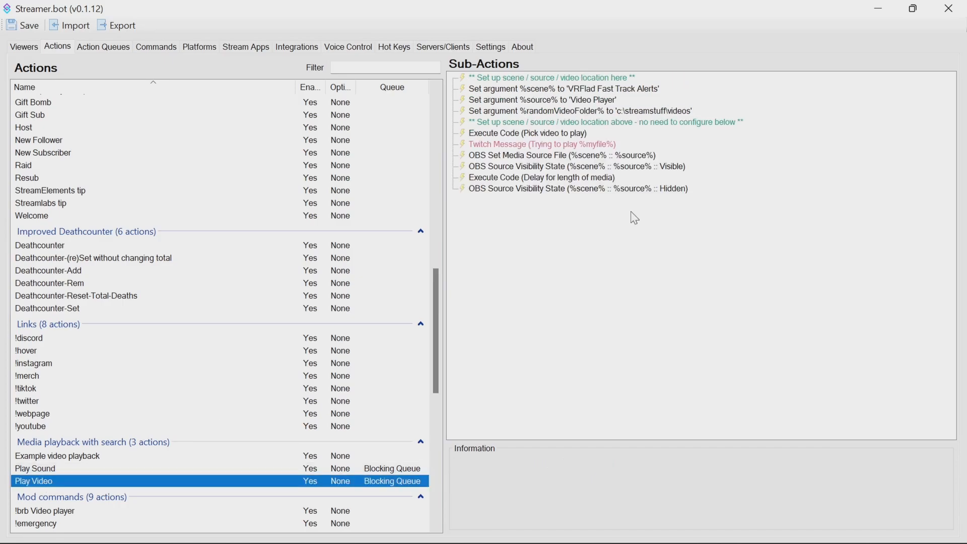
double_click(540, 133)
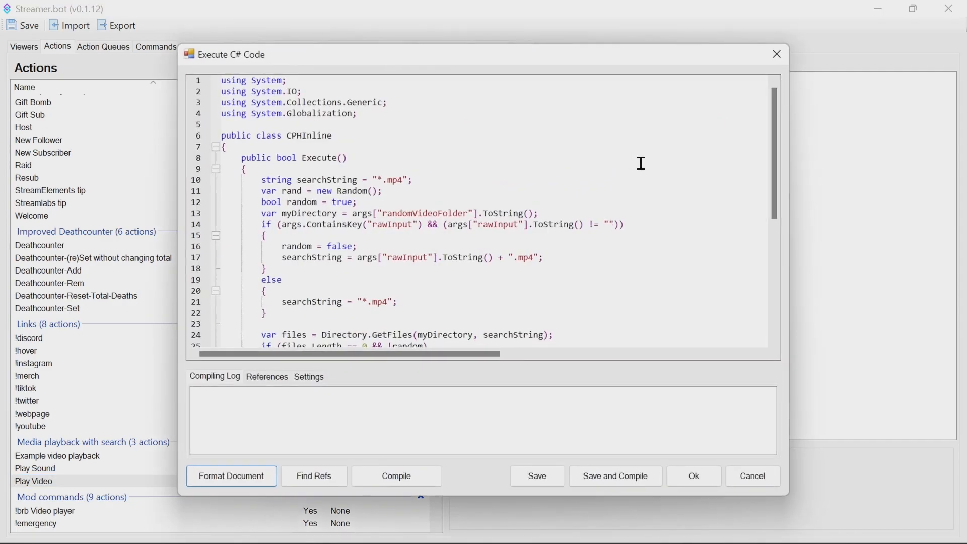
click(396, 181)
Examine the CPH.SetArgument call that stores the chosen video in myfile, and close the code without saving.
drag(770, 188, 763, 314)
click(265, 304)
shift+click(434, 304)
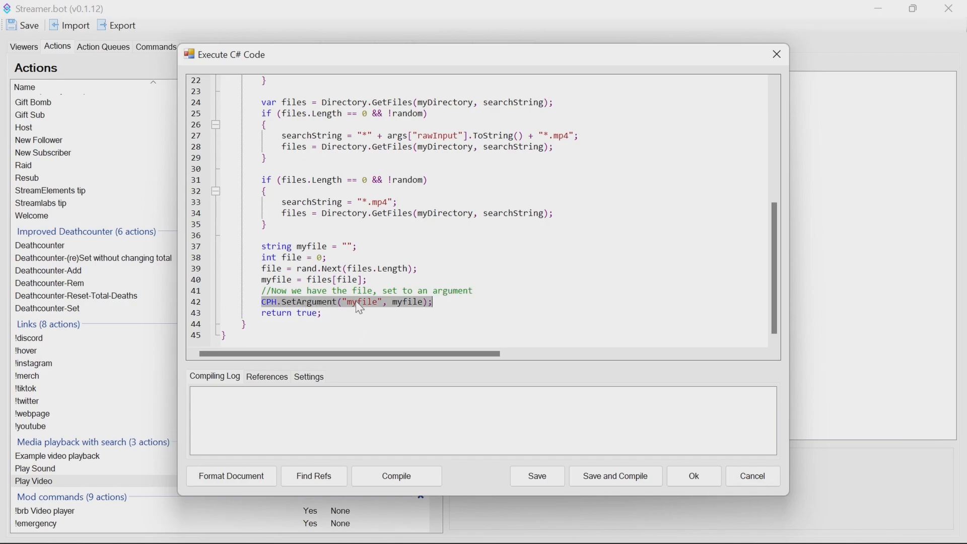
click(412, 305)
double_click(411, 305)
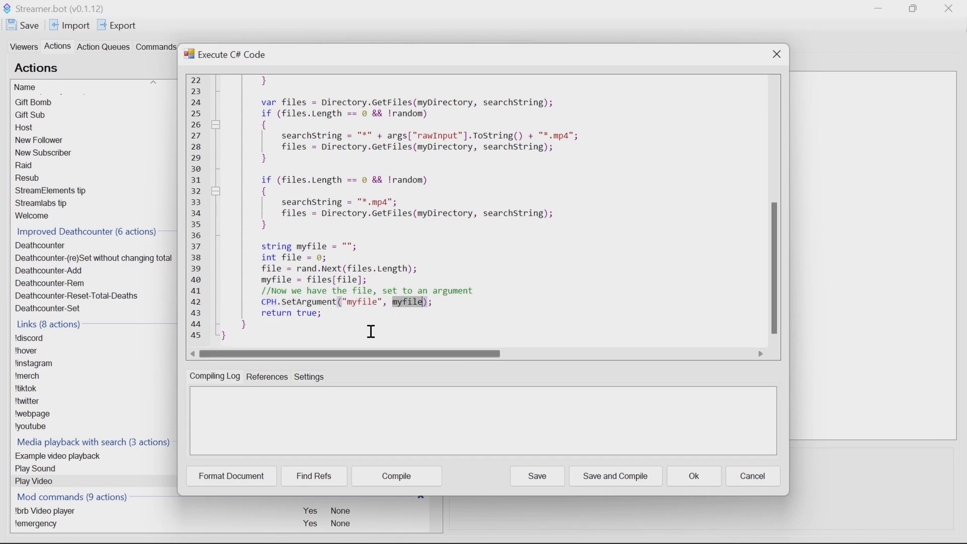
click(761, 481)
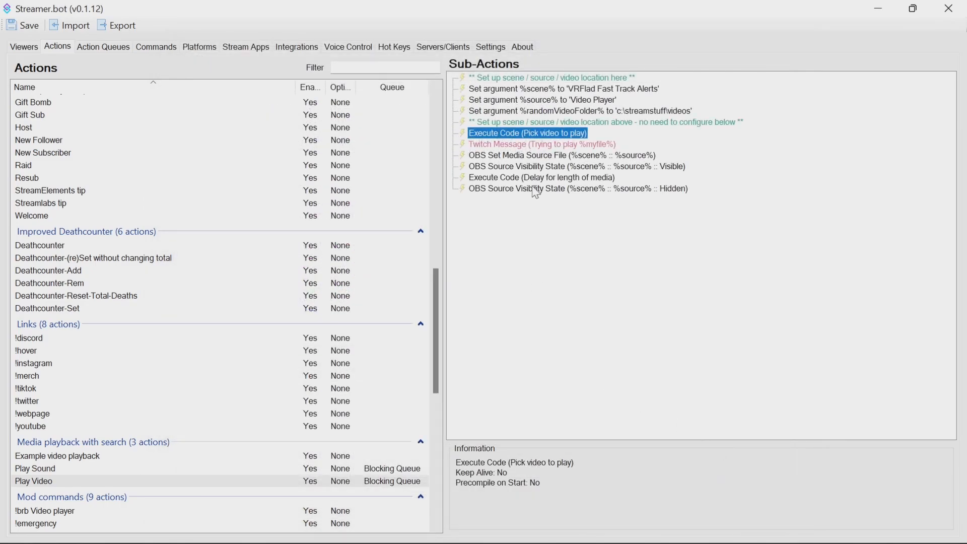
Examine the Twitch Message (Trying to play %myfile%) sub-action and its Enabled option.
click(545, 145)
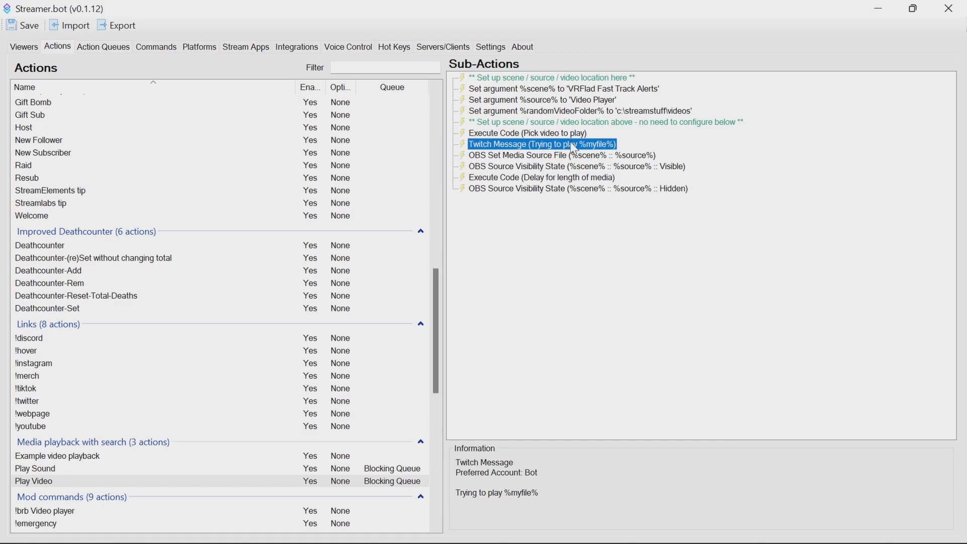
right_click(570, 141)
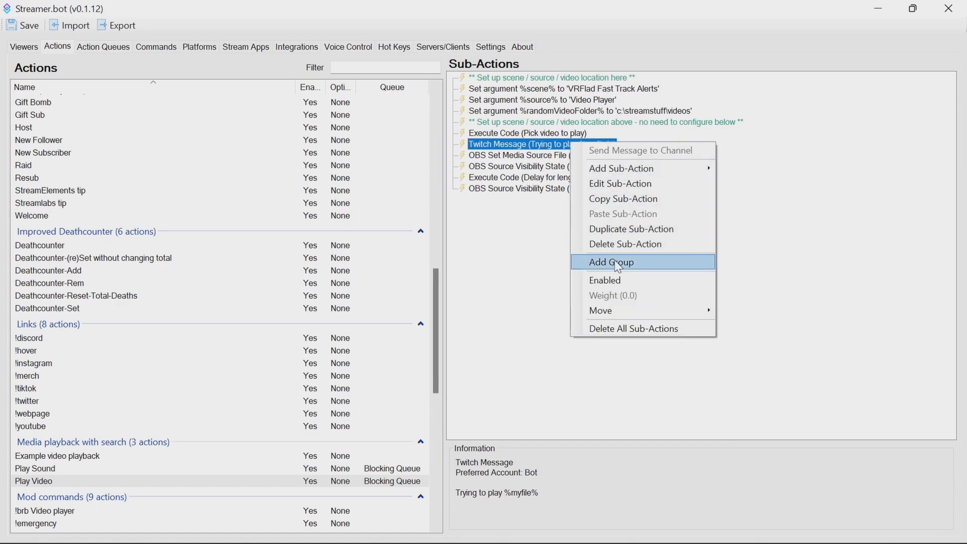
click(625, 283)
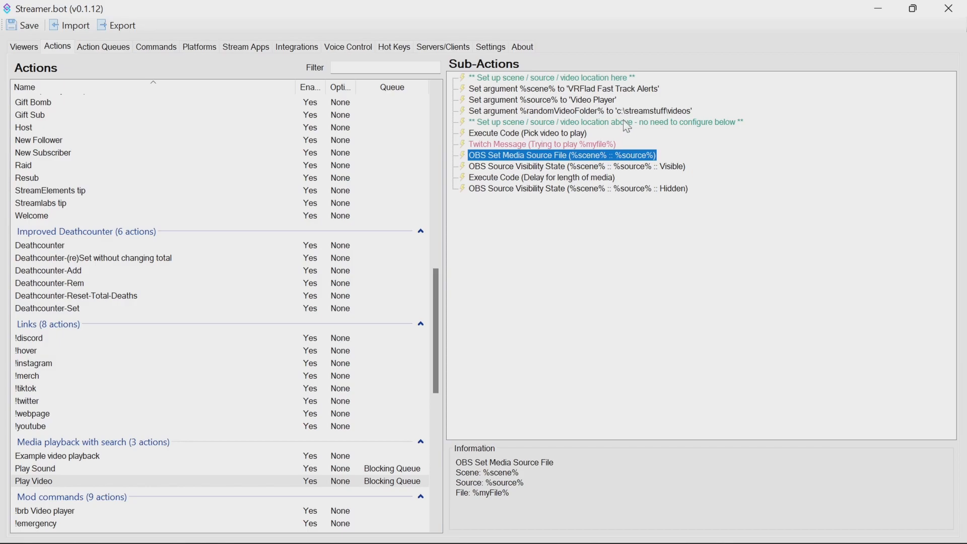
Review the scene, source and randomVideoFolder arguments together with the OBS Set Media Source File and Visible state sub-actions.
click(529, 90)
click(547, 101)
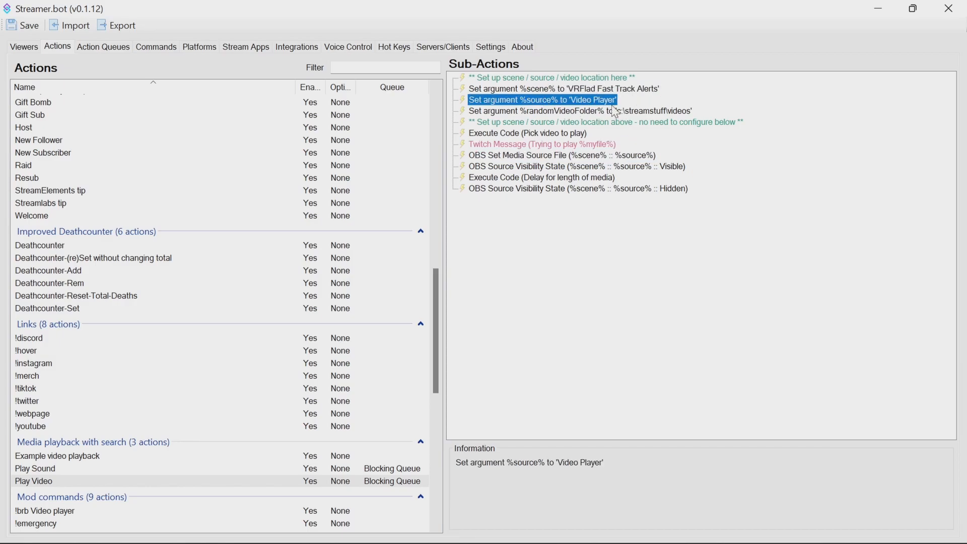
click(618, 111)
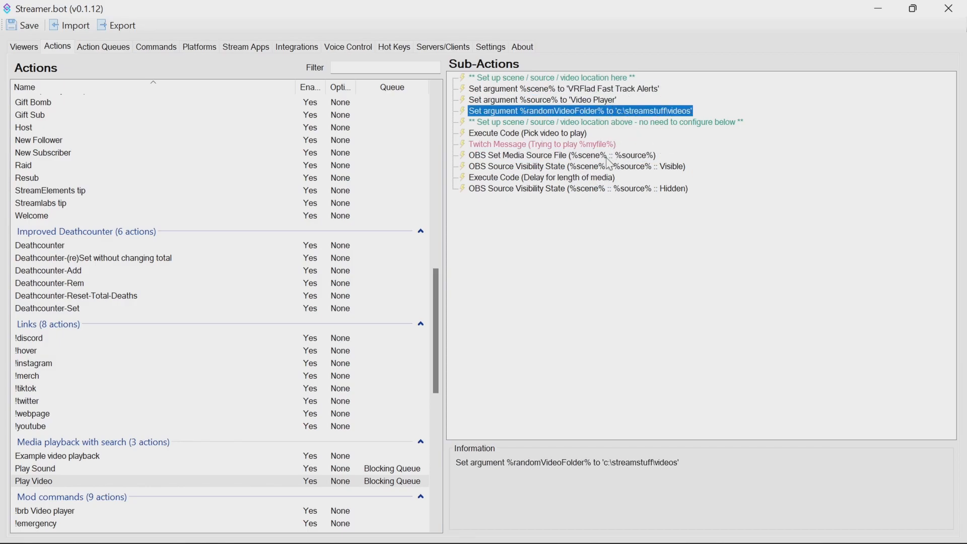
click(547, 157)
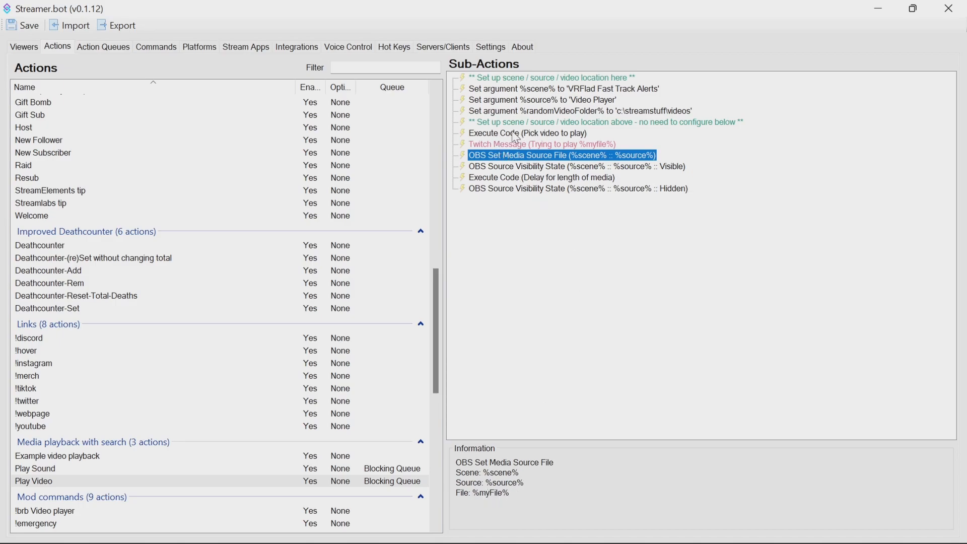
click(521, 167)
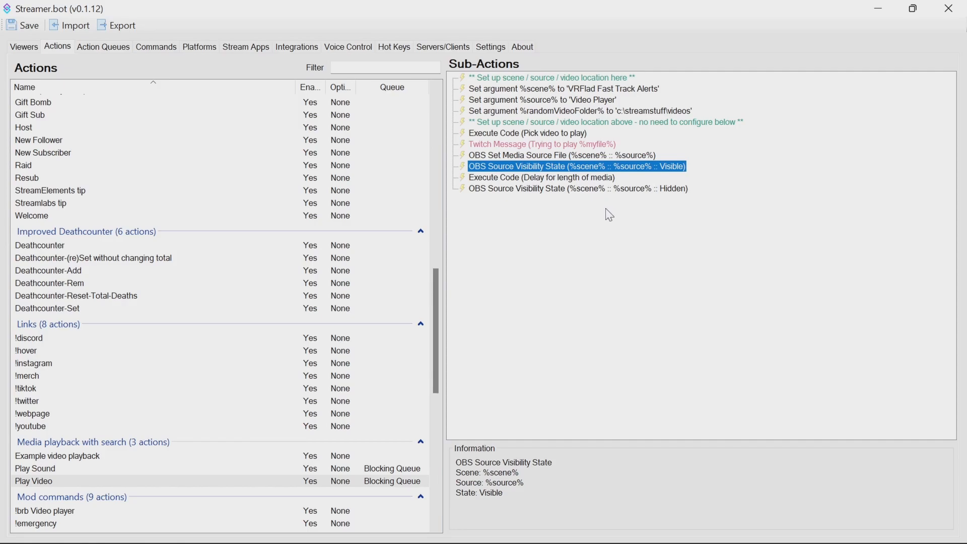
Open the Delay for length of media code and examine its GetVersion request, obsWebSocketVersion condition and Websocket 4.9.1 version comment.
double_click(543, 178)
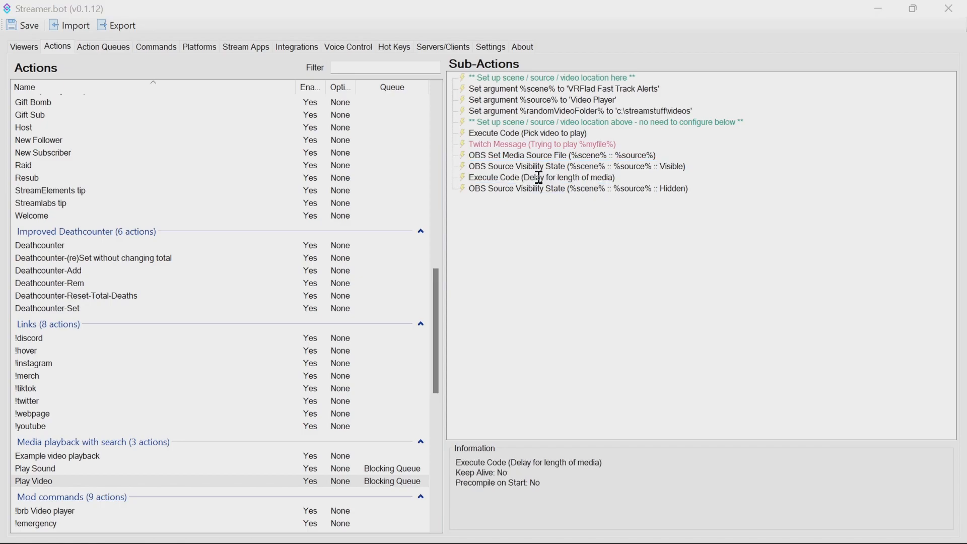
scroll(581, 209, down, 1)
scroll(580, 208, down, 1)
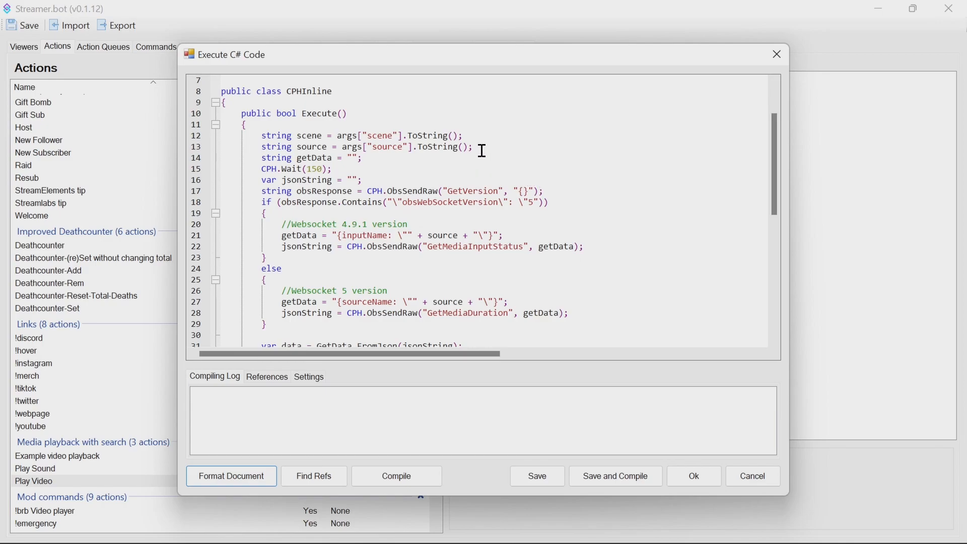
drag(564, 192, 366, 193)
drag(554, 202, 244, 206)
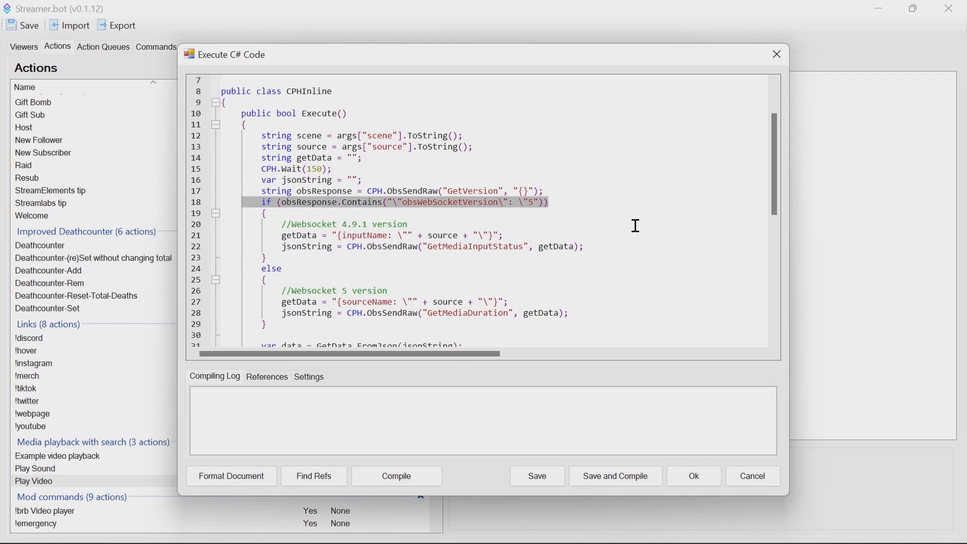
click(437, 219)
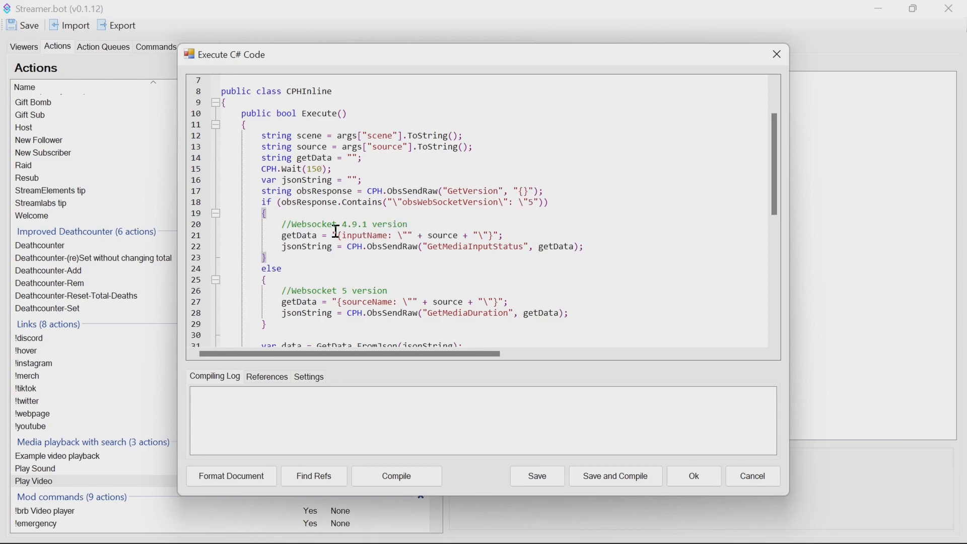
drag(410, 225, 283, 229)
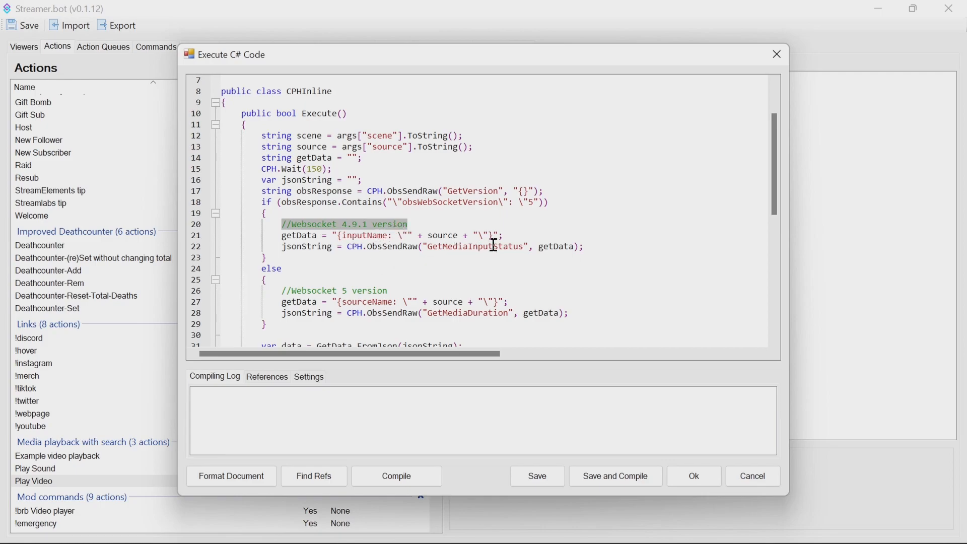
Compare the inputName and sourceName parameters and the GetMediaInputStatus and GetMediaDuration requests in the two websocket branches.
double_click(356, 237)
double_click(372, 304)
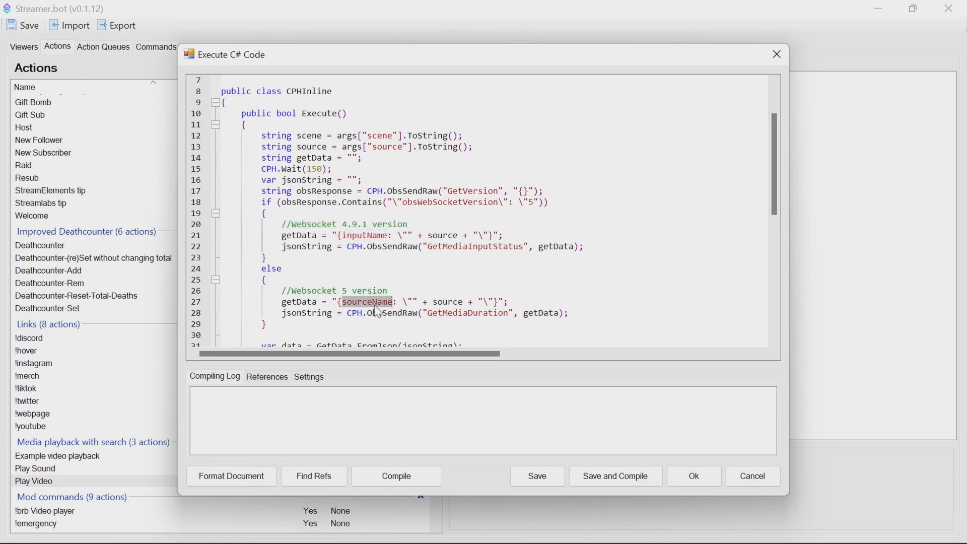
double_click(461, 247)
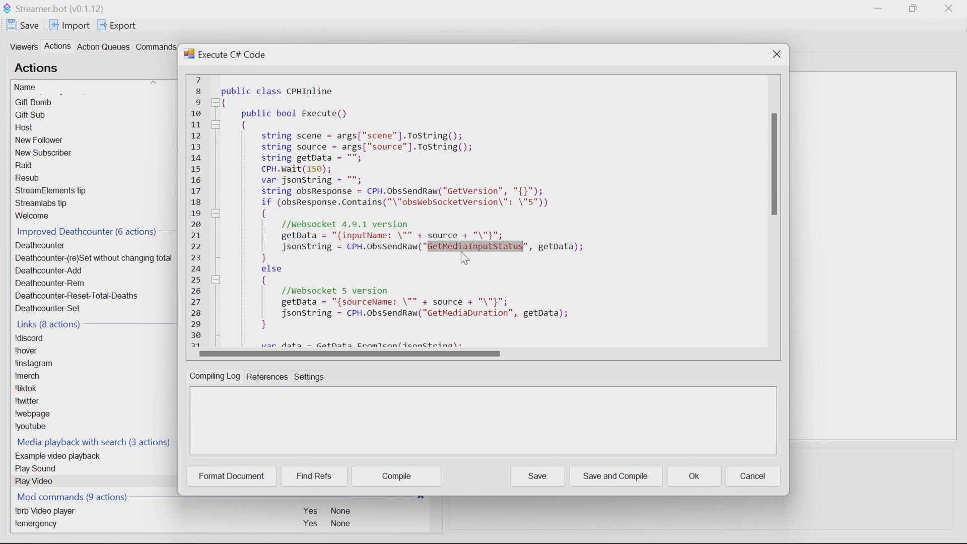
double_click(474, 314)
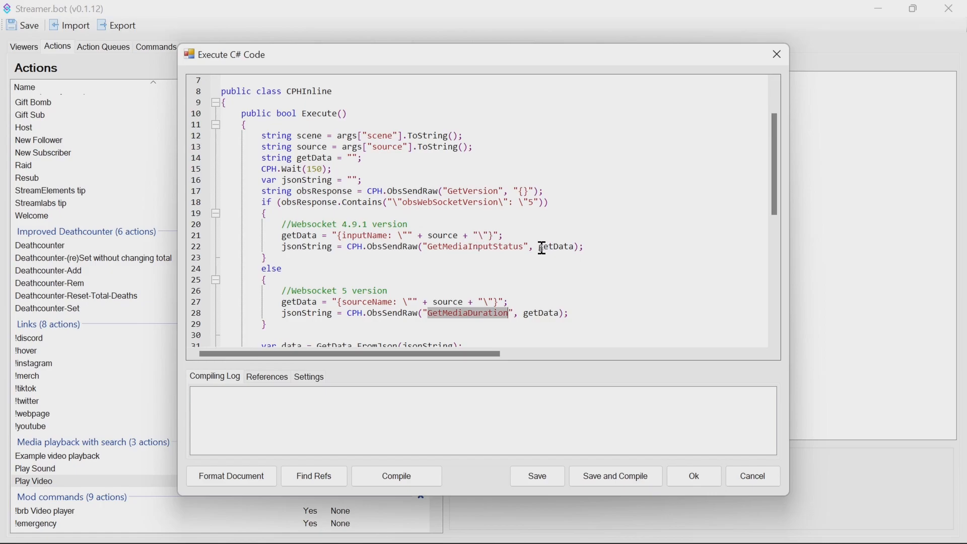
double_click(446, 232)
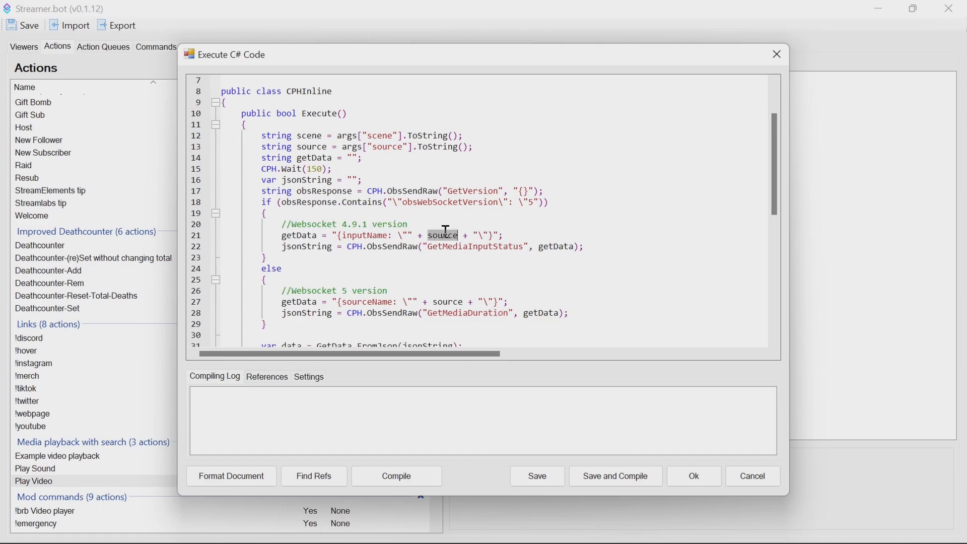
double_click(386, 147)
double_click(492, 247)
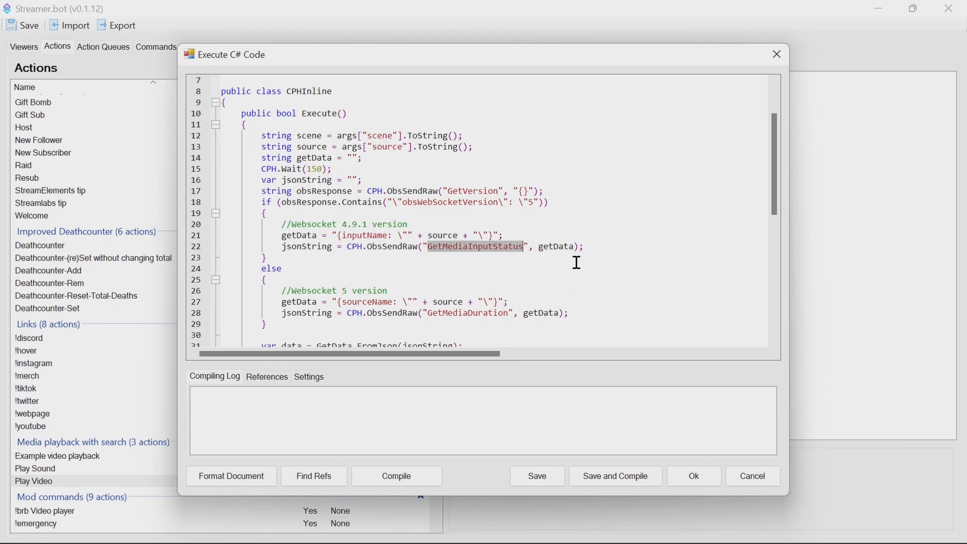
Examine how GetData.FromJson parses the jsonString response from either websocket branch, and the mediaDuration property in the GetData class.
scroll(575, 262, down, 5)
double_click(283, 180)
scroll(388, 241, down, 1)
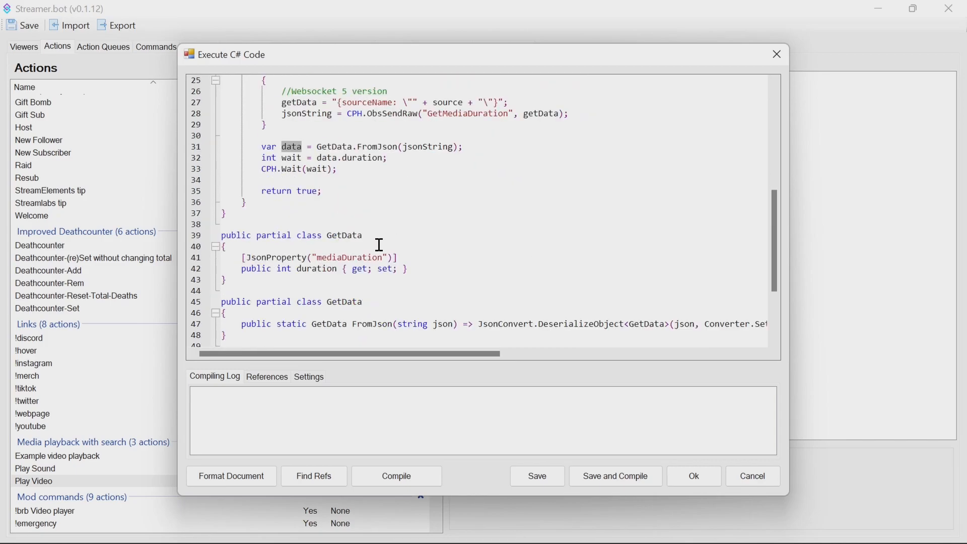
double_click(332, 147)
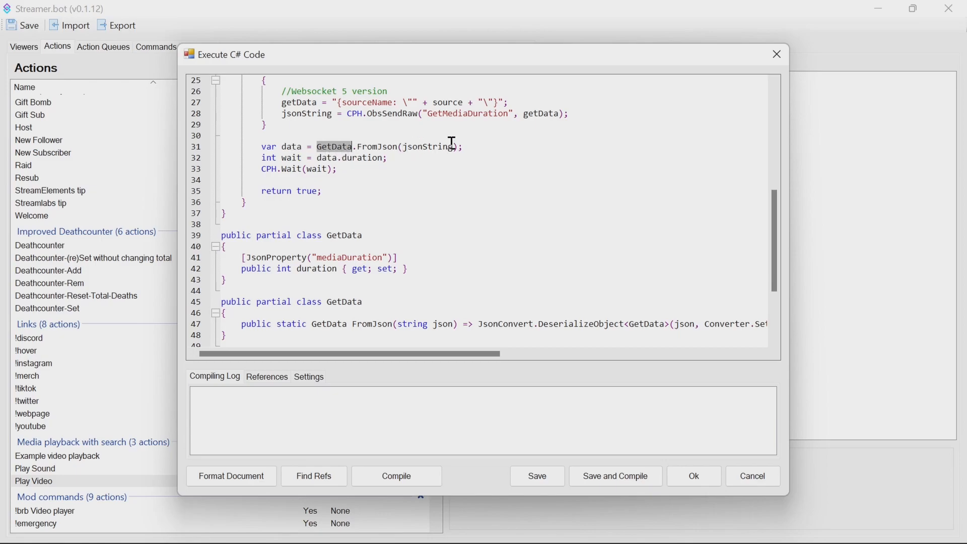
drag(572, 115, 292, 114)
scroll(426, 152, up, 3)
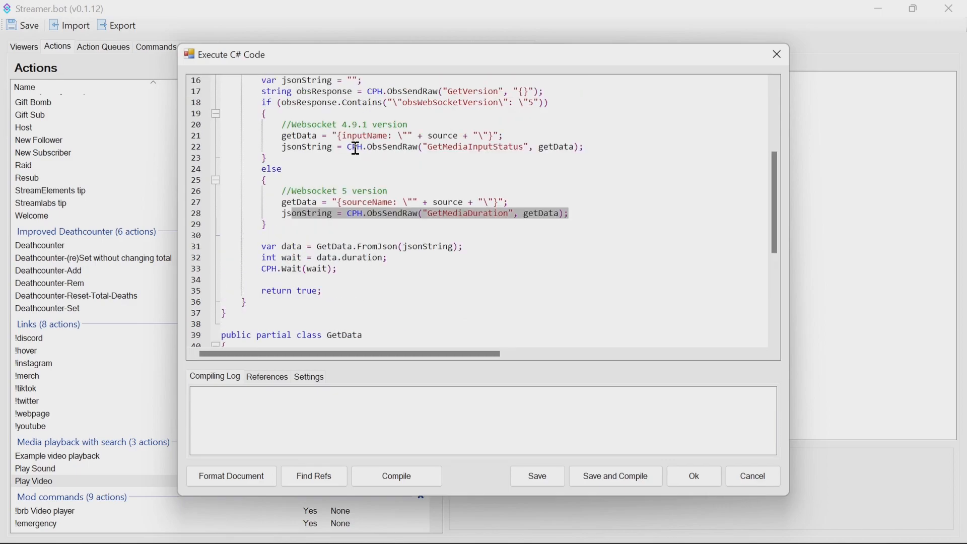
drag(586, 147, 281, 148)
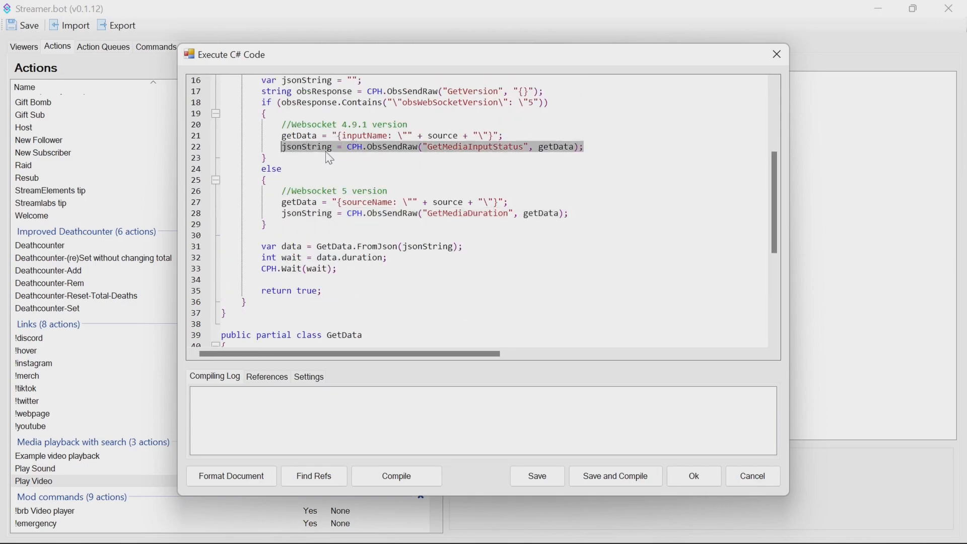
scroll(403, 162, down, 2)
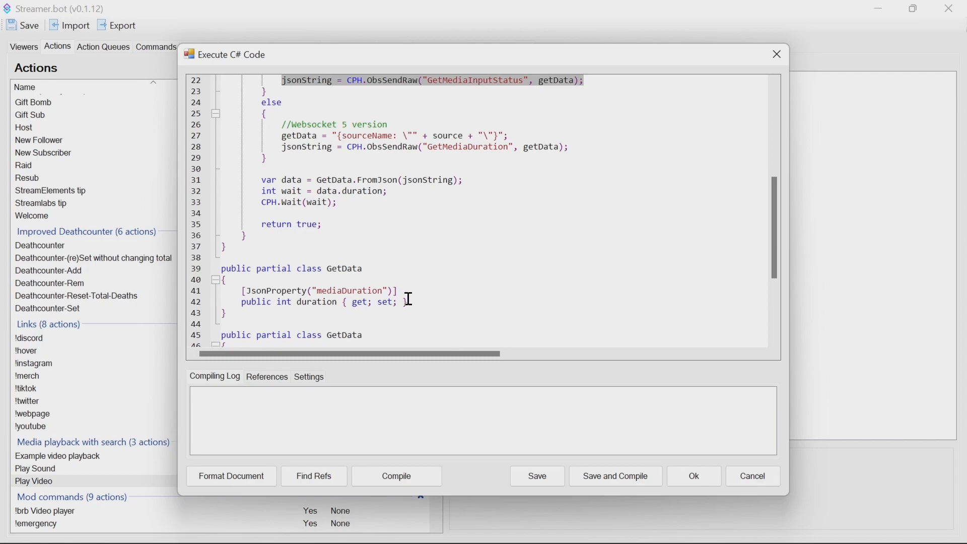
double_click(361, 293)
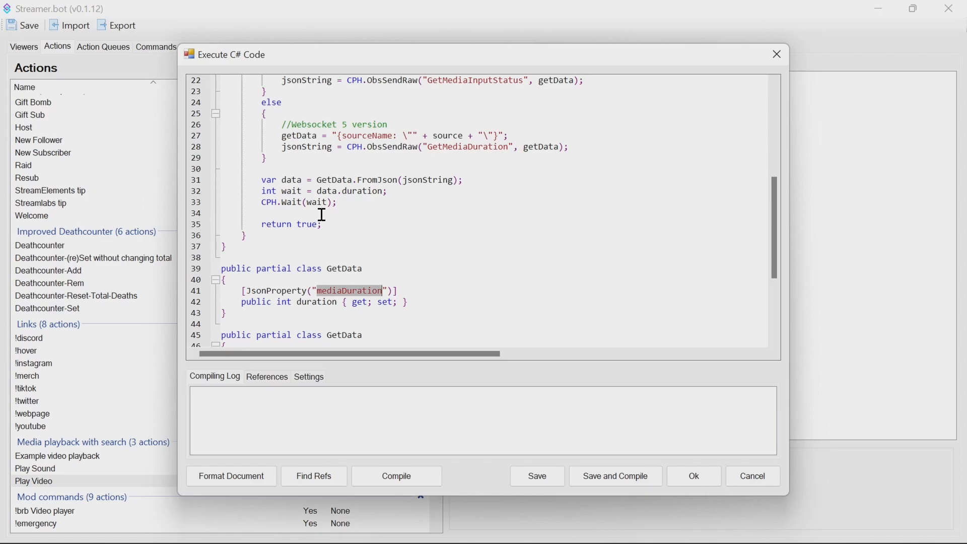
Examine the CPH.Wait(wait) call and the return true statement, and close the code without saving.
drag(347, 204, 245, 204)
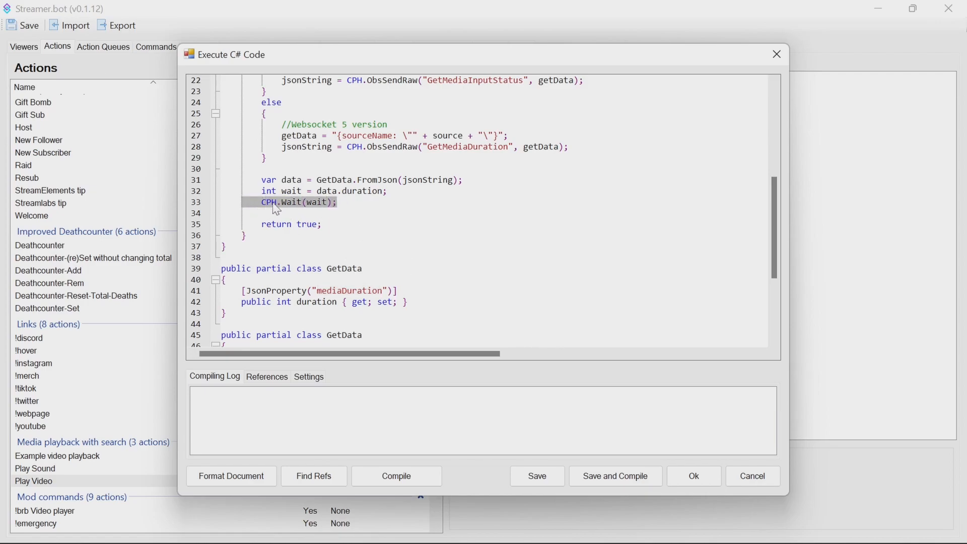
click(339, 216)
drag(344, 224, 239, 226)
scroll(417, 235, up, 7)
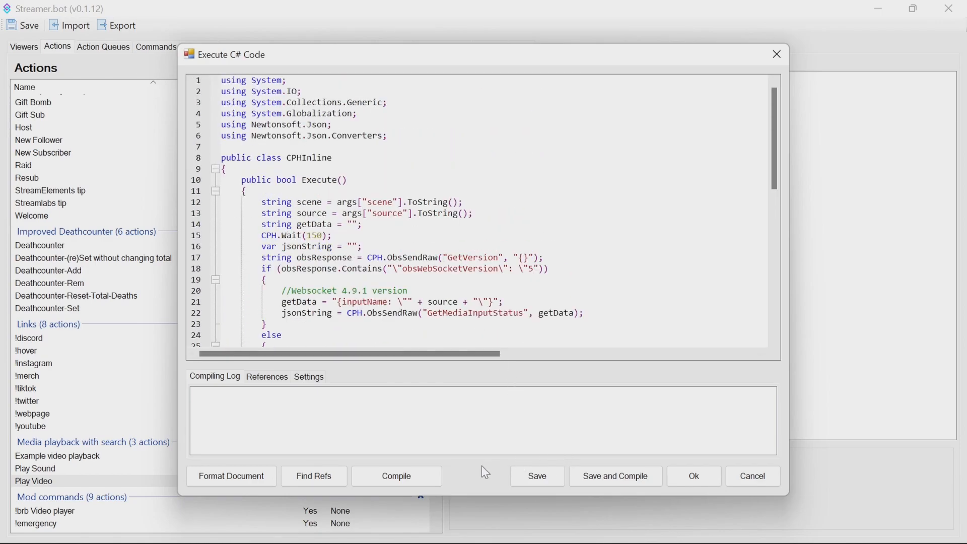
click(739, 475)
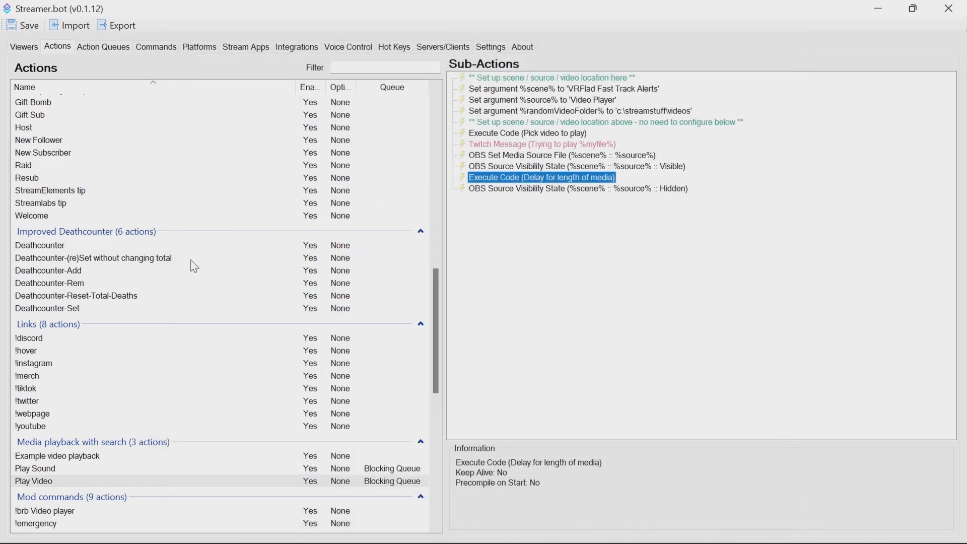
Review the Example video playback action's rawInput argument and its Play Video sub-action.
click(57, 458)
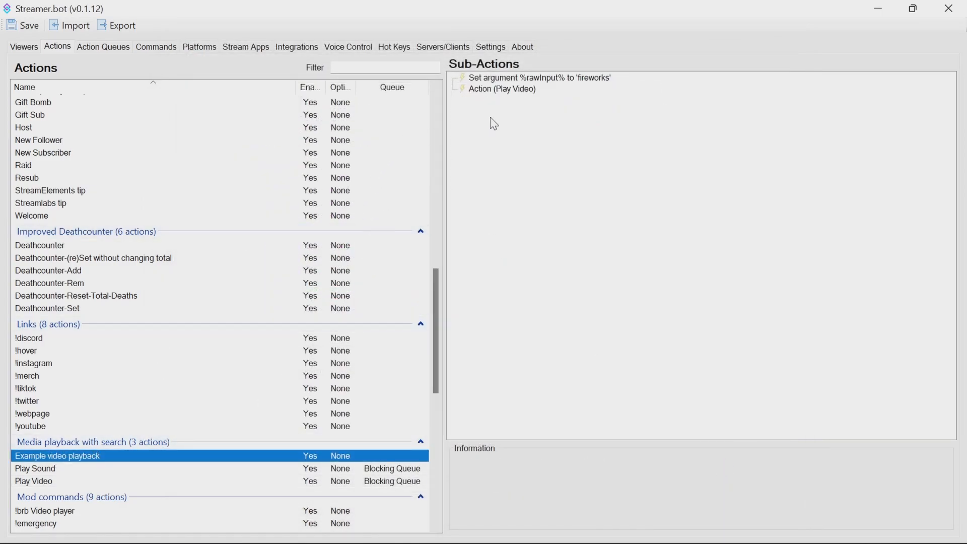
click(517, 79)
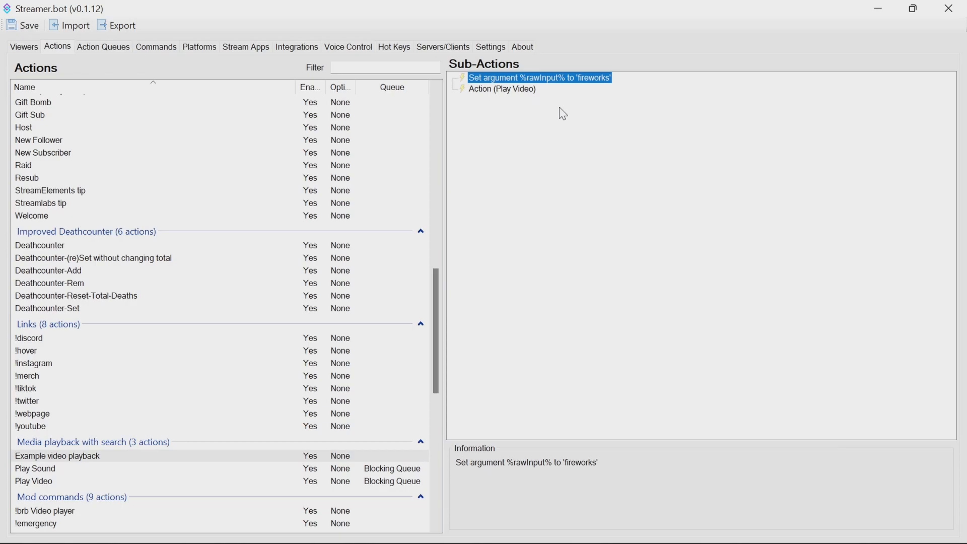
click(522, 91)
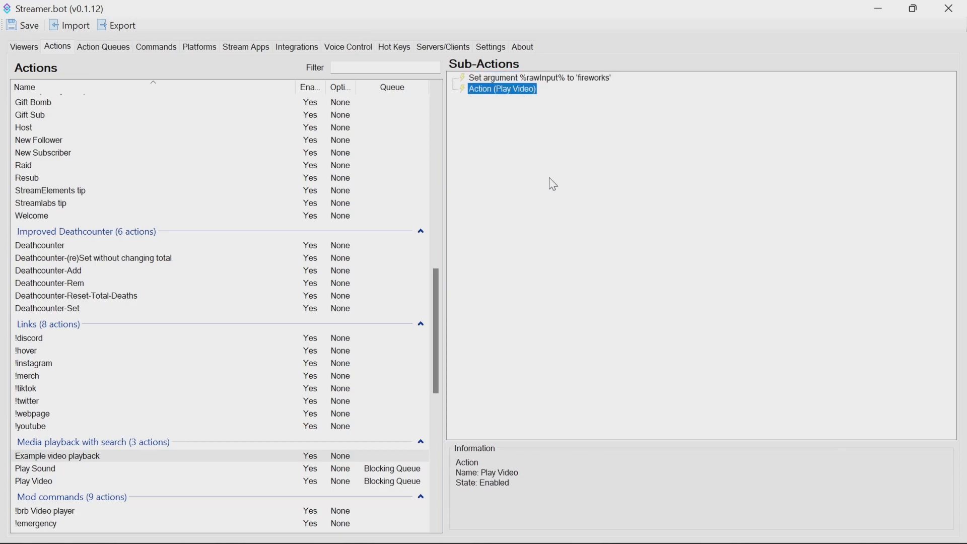